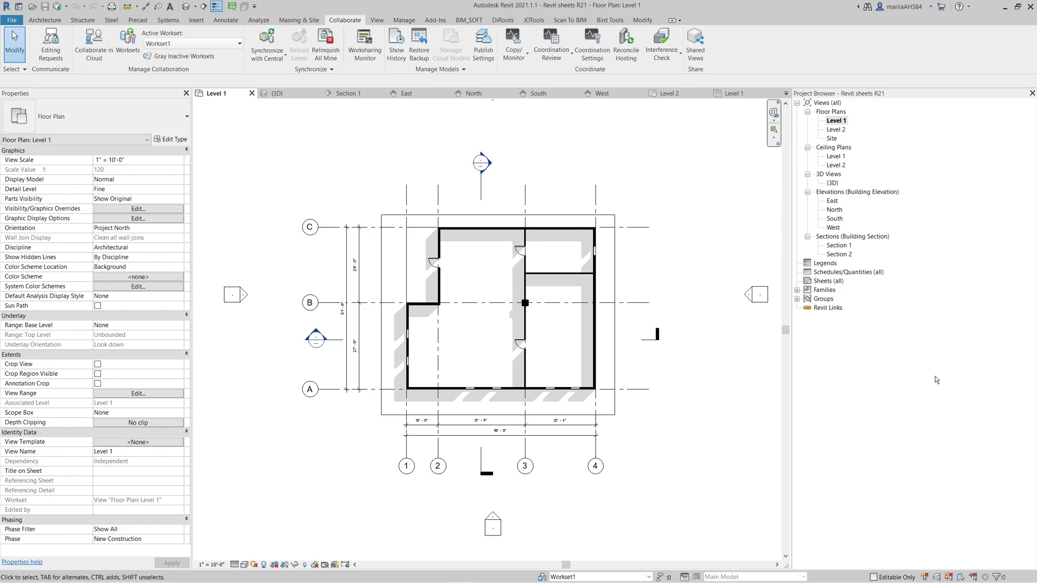
Step: Create a new sheet using the E1 30x42 Horizontal titleblock
click(828, 281)
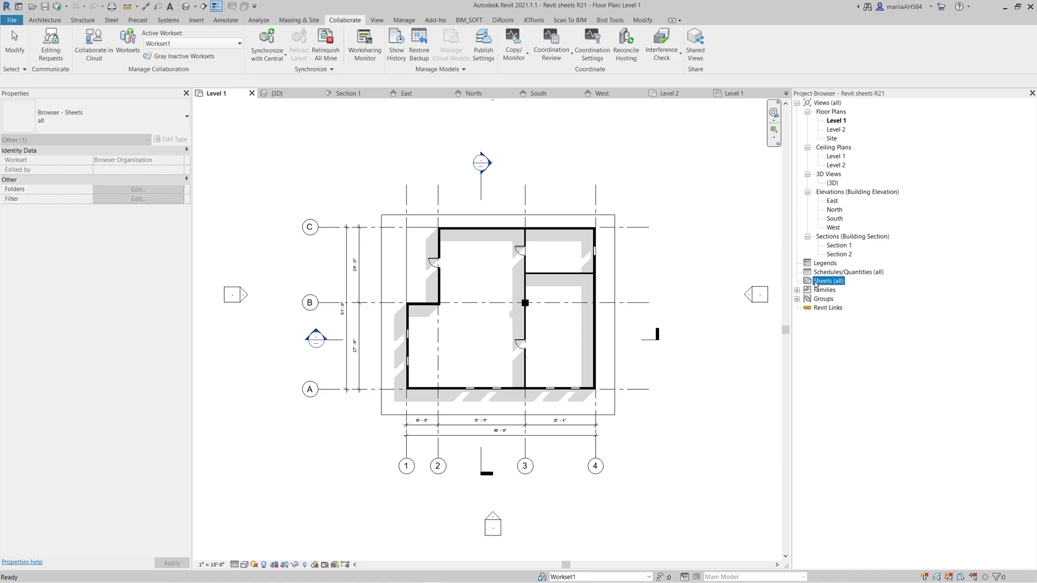
right_click(811, 284)
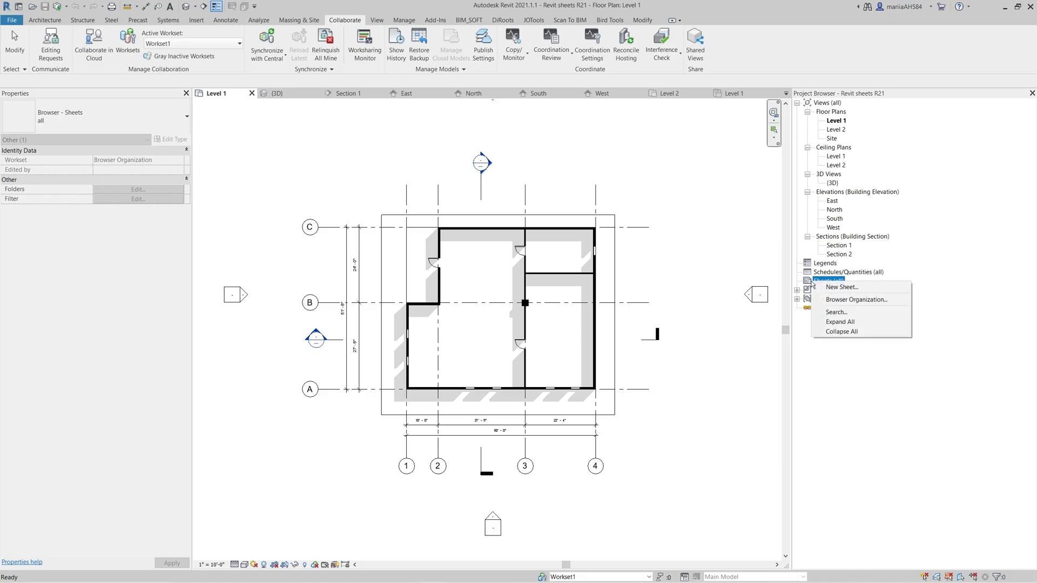
click(834, 287)
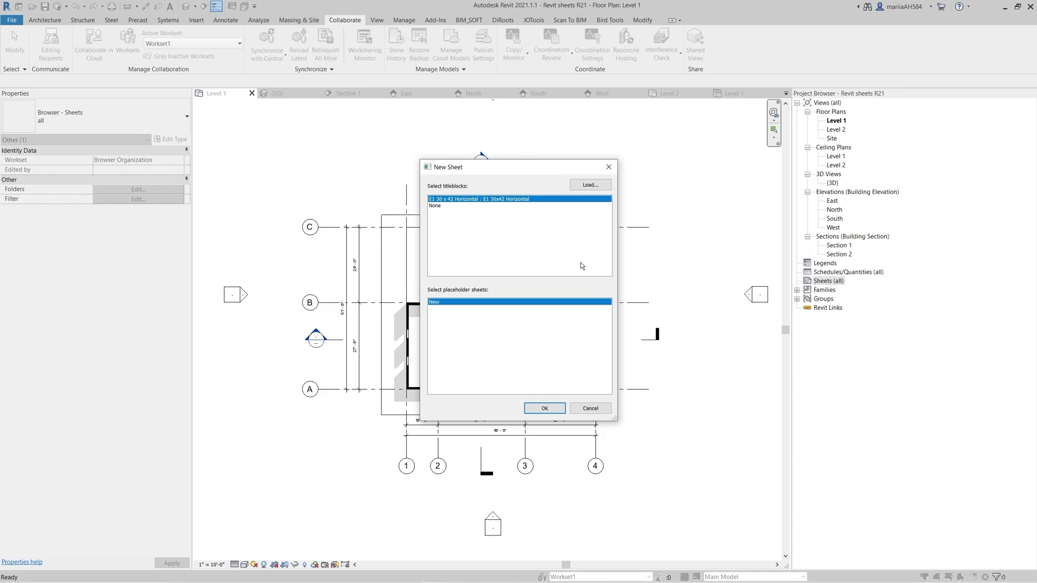
click(590, 185)
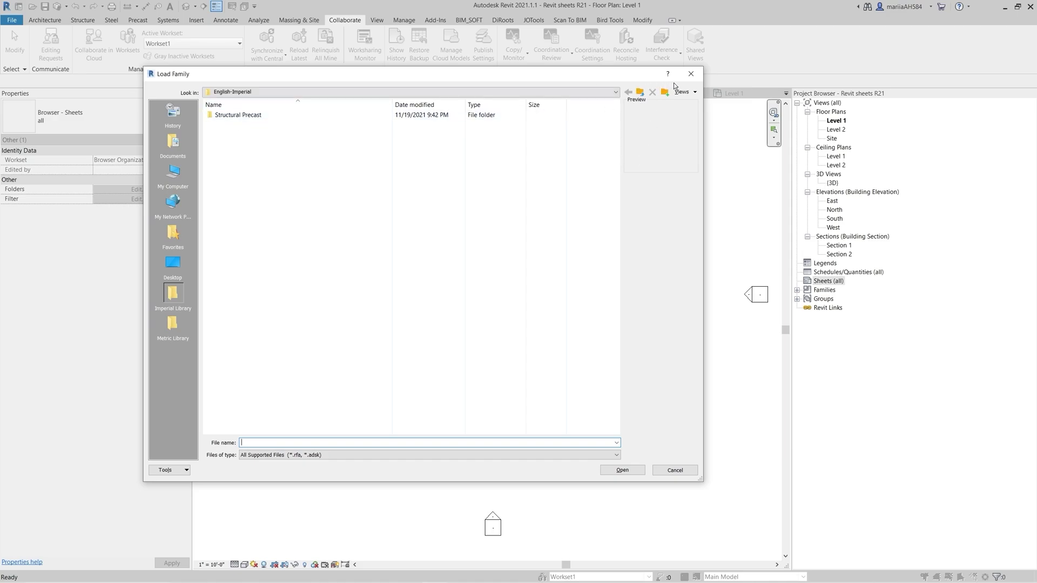
click(691, 74)
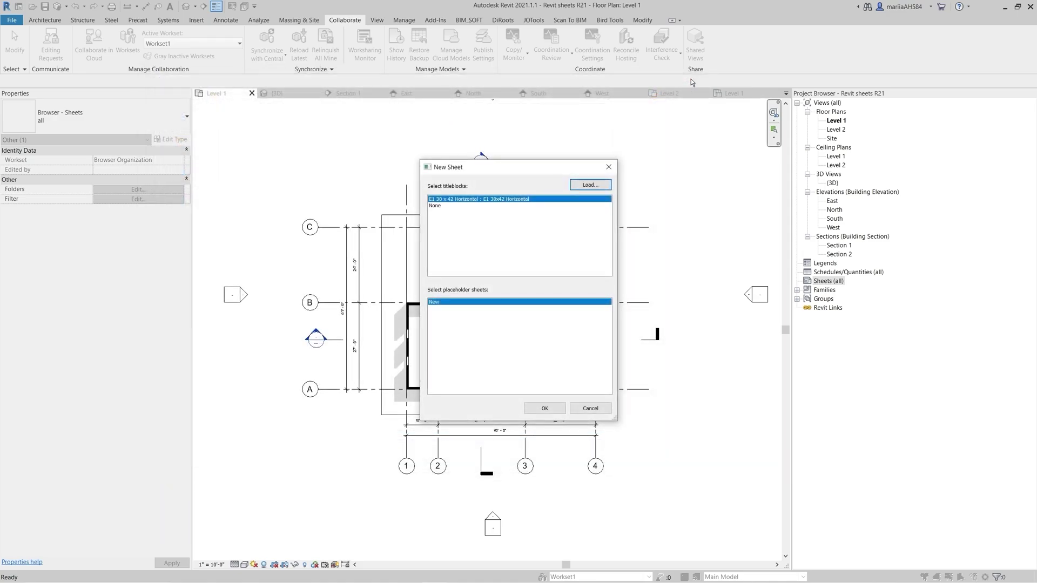
click(437, 208)
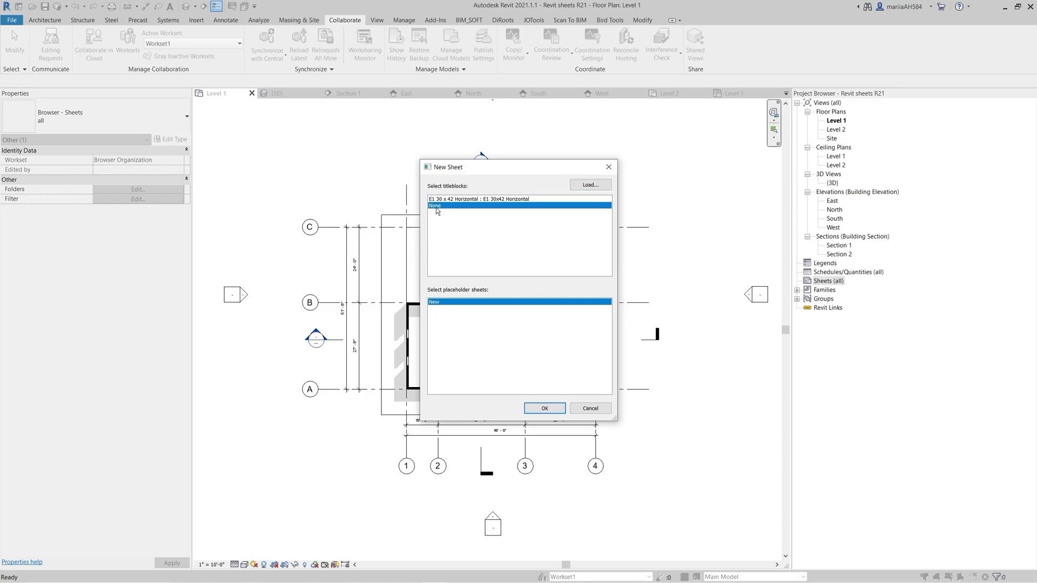
click(545, 408)
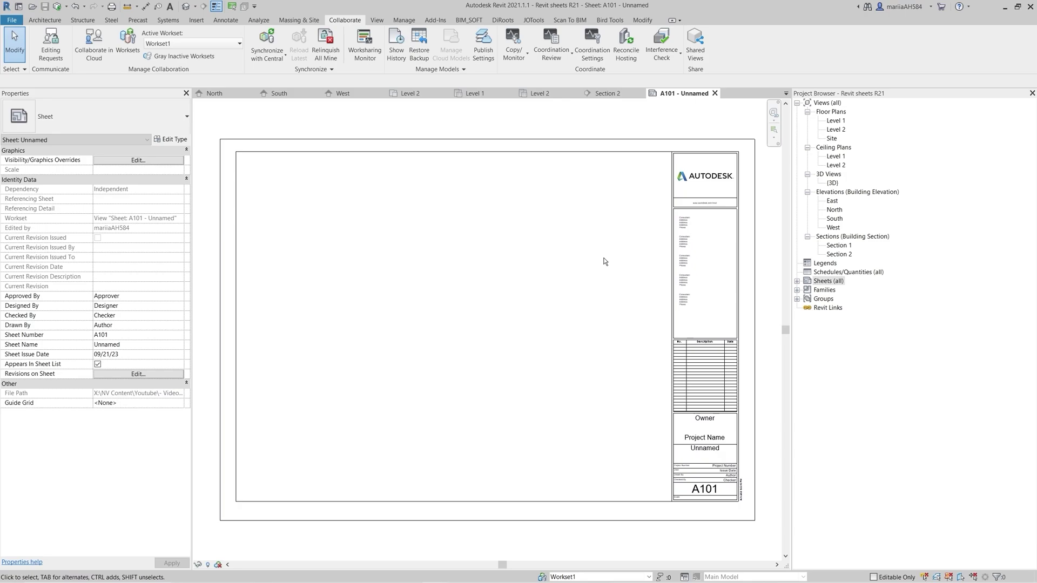
Step: Open the sheet's title block family in the family editor and close it without saving changes
double_click(582, 236)
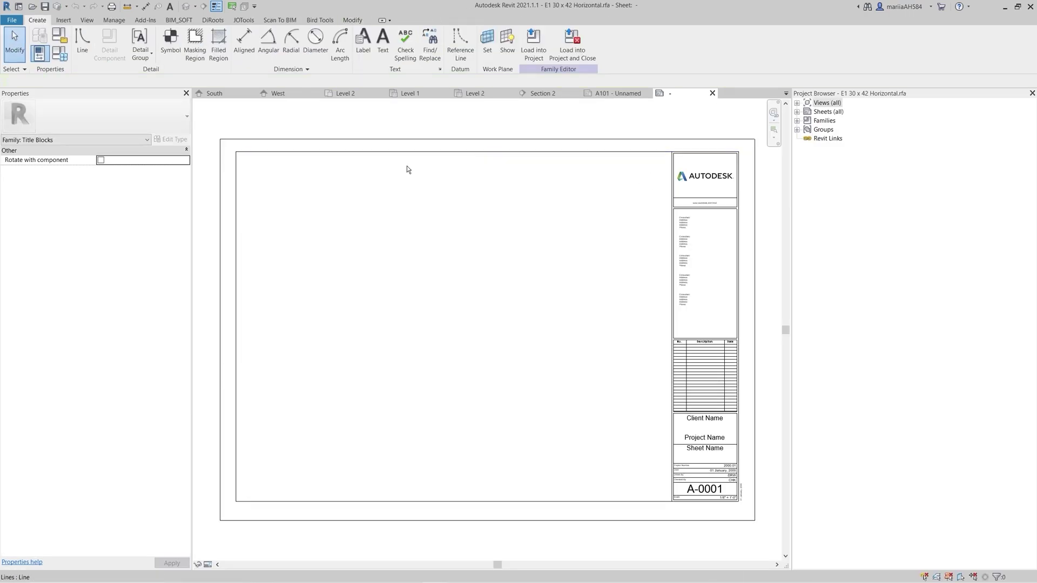
click(712, 93)
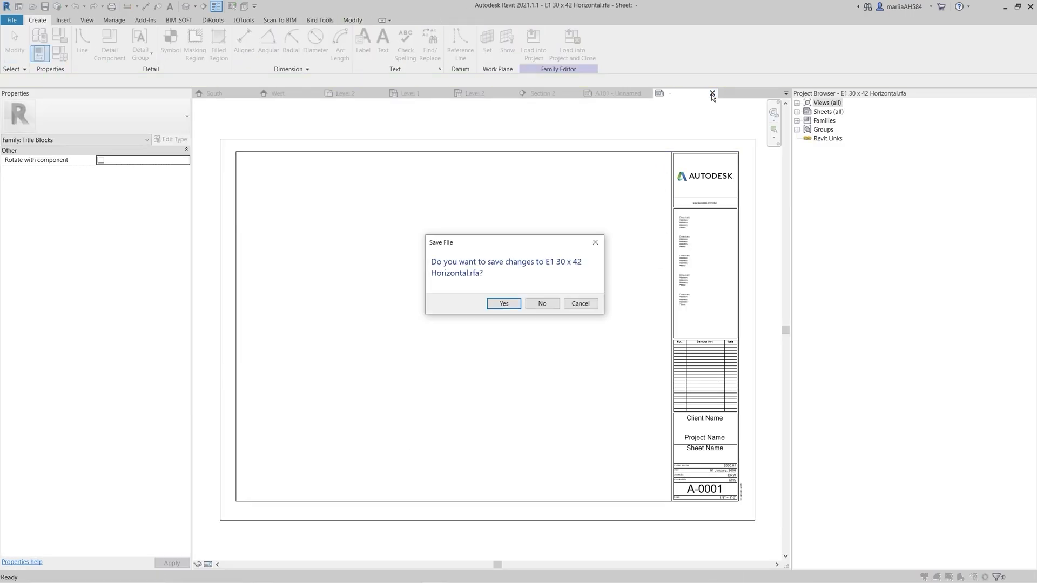
click(539, 304)
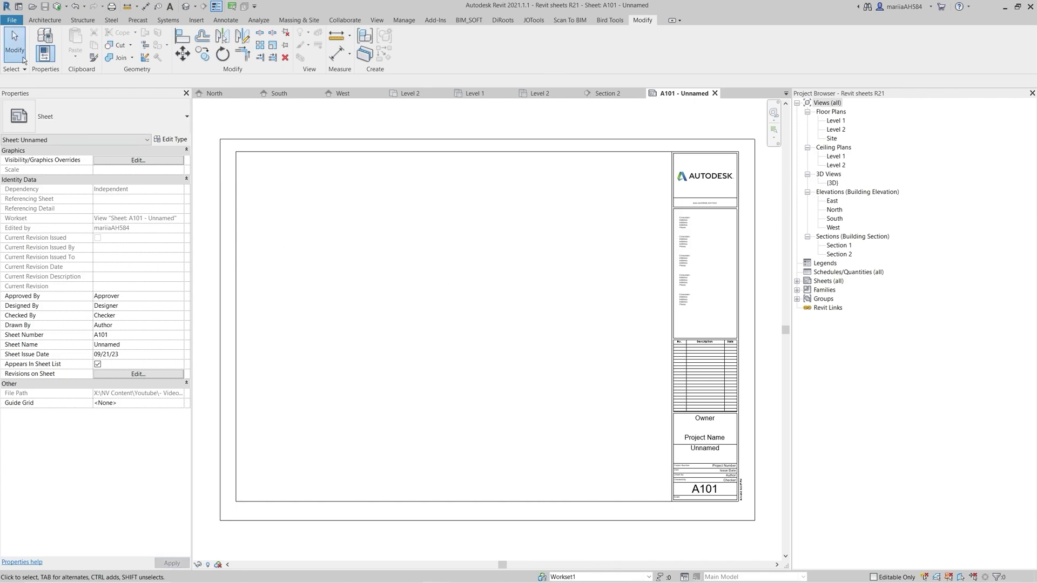
click(12, 21)
mouse_move(67, 66)
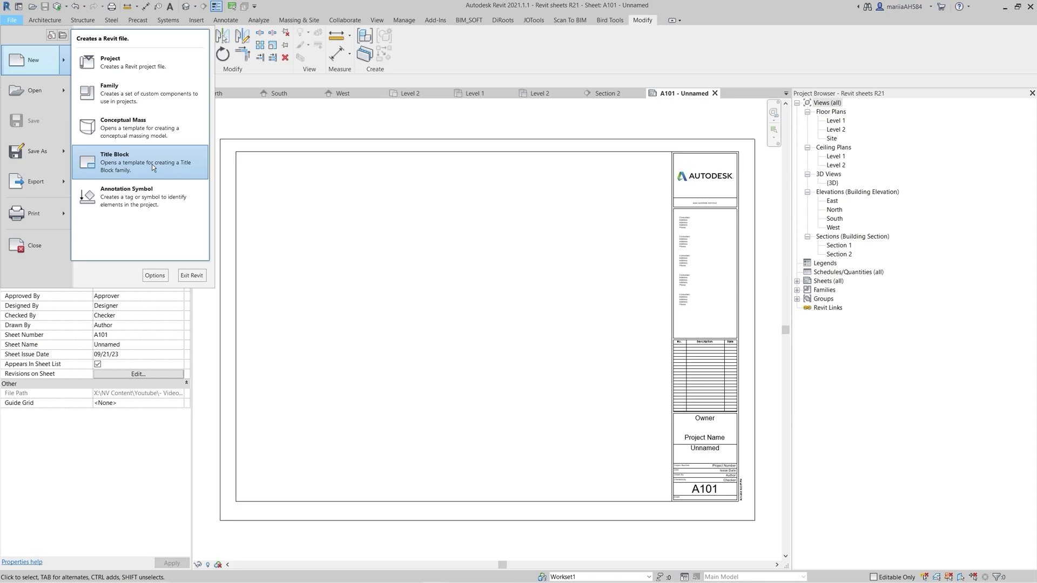
click(290, 127)
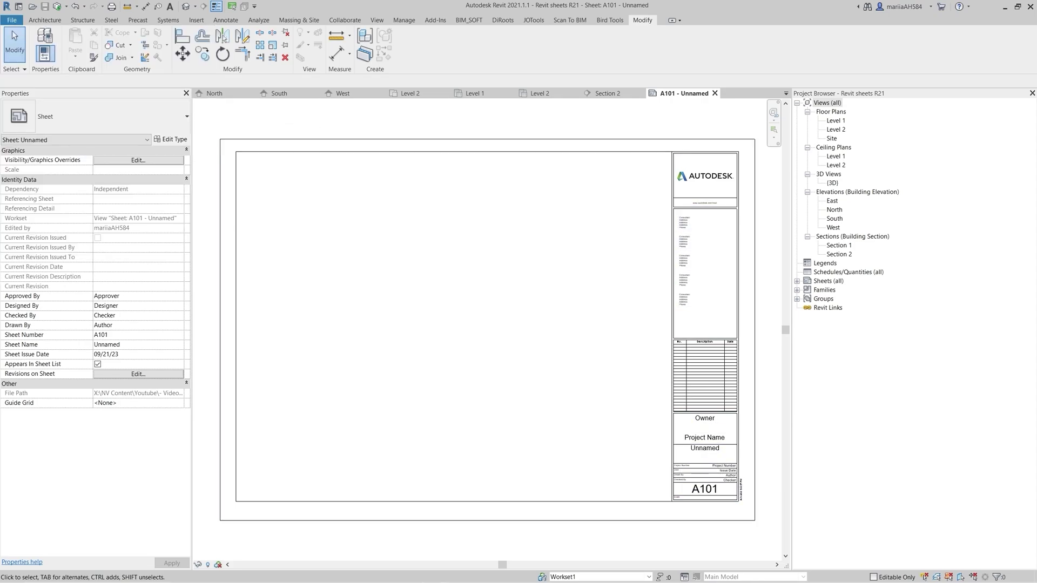
Step: Change the sheet number of A101 - Unnamed to A100
click(797, 281)
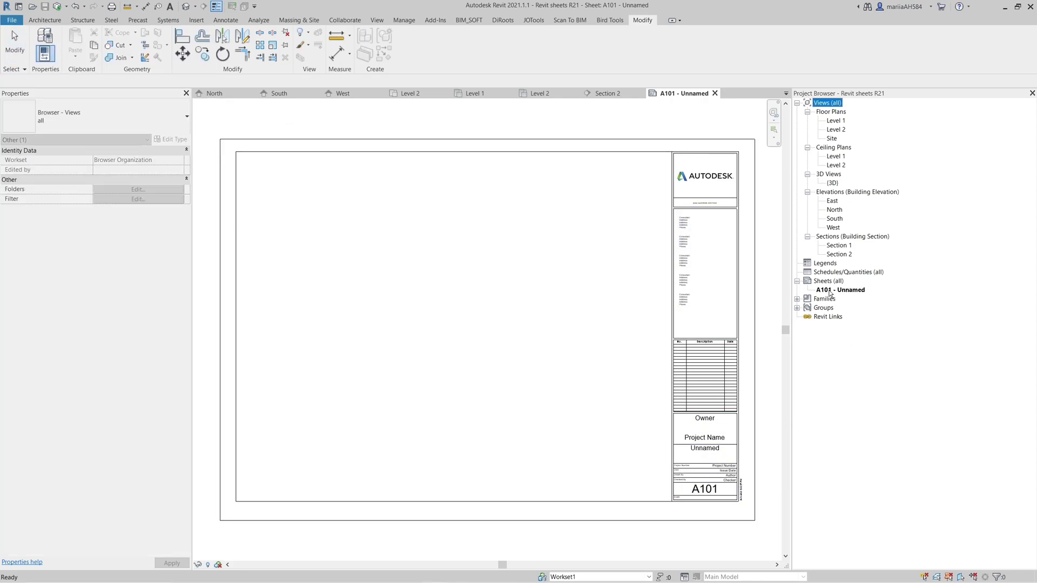
click(830, 291)
right_click(830, 292)
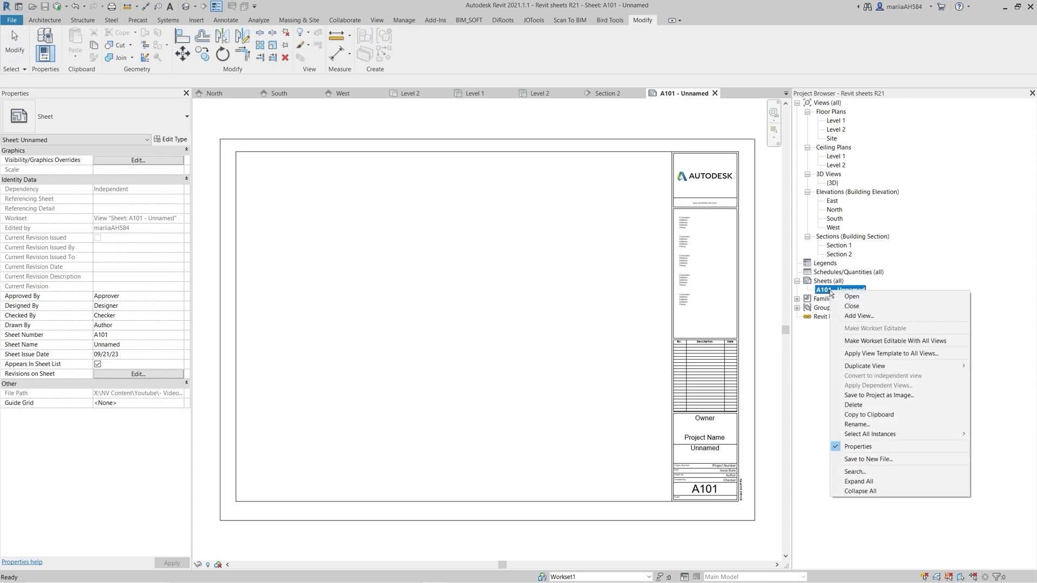
click(857, 425)
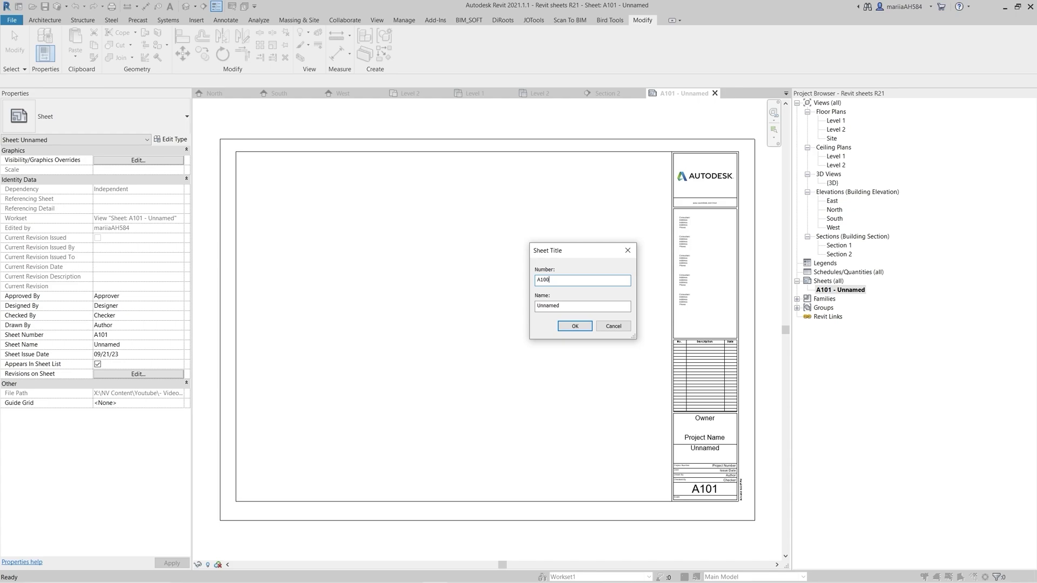
text(A100)
click(575, 326)
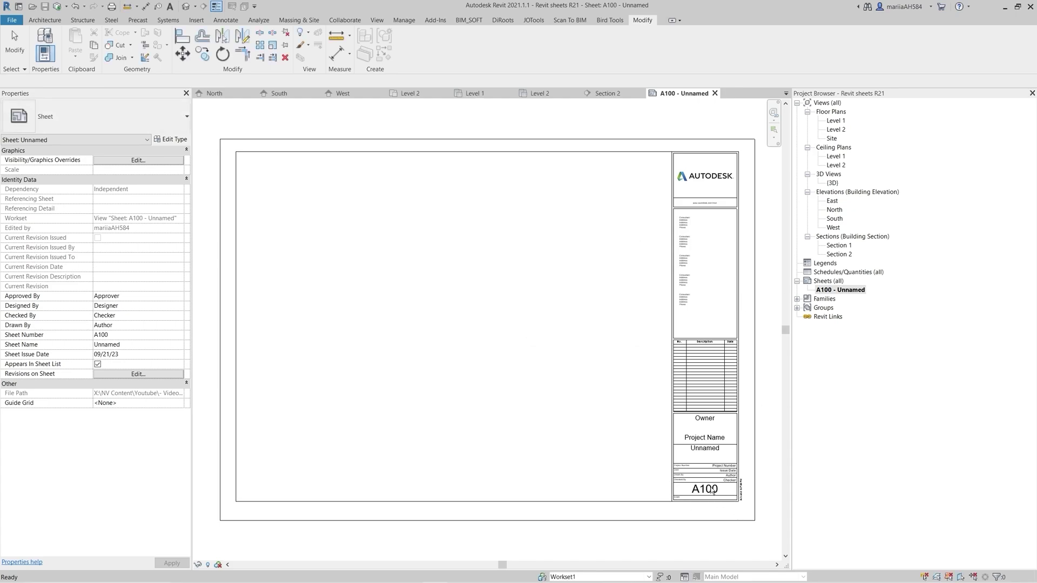
Step: Create a second sheet with the E1 30x42 Horizontal titleblock
click(825, 289)
click(813, 282)
right_click(812, 285)
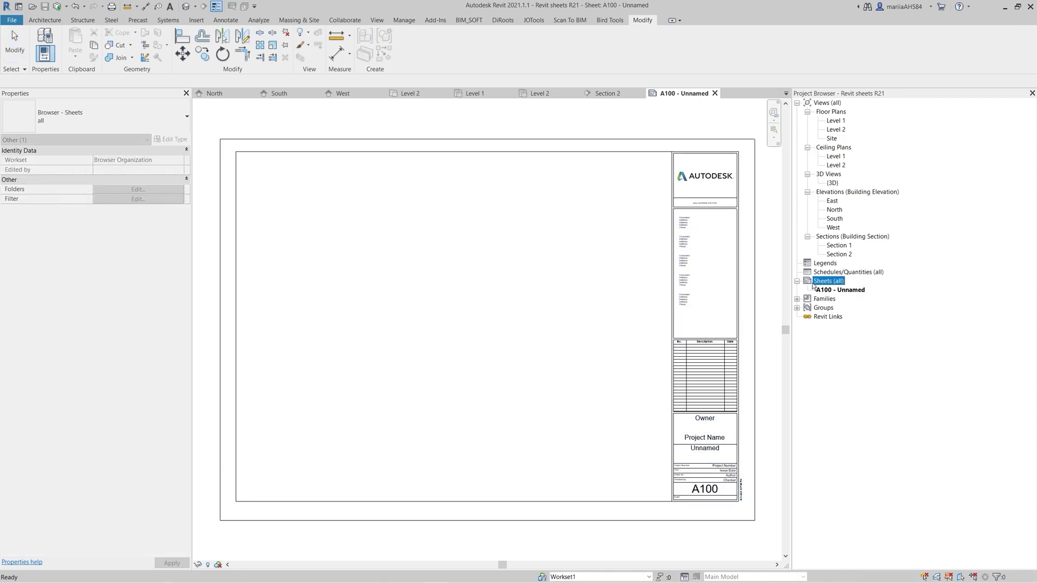
right_click(813, 283)
click(835, 293)
click(542, 406)
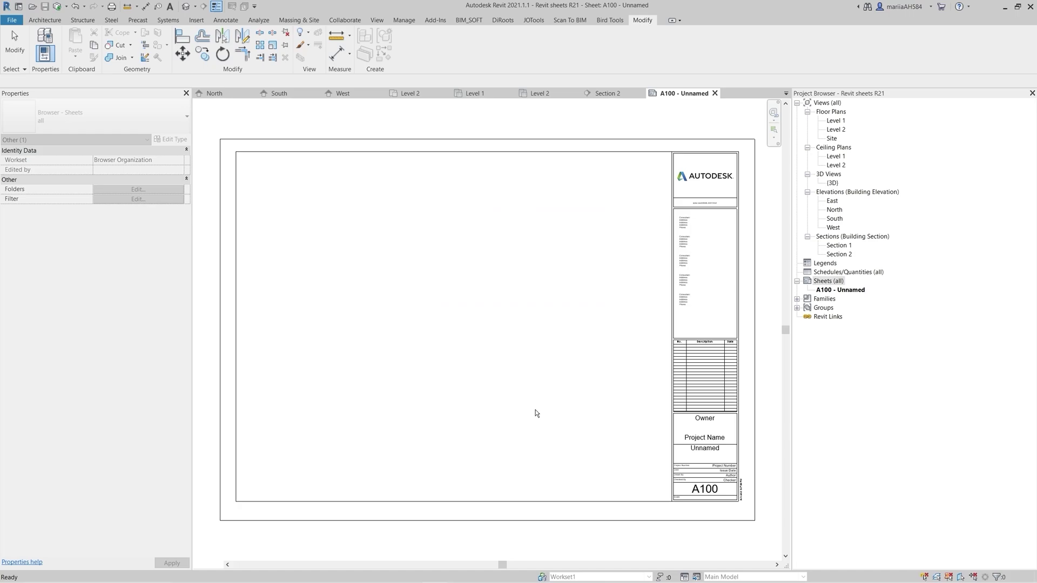
Step: Open sheet A100 and place the Level 1 floor plan on it, with the Section 1 view below the plan
double_click(840, 290)
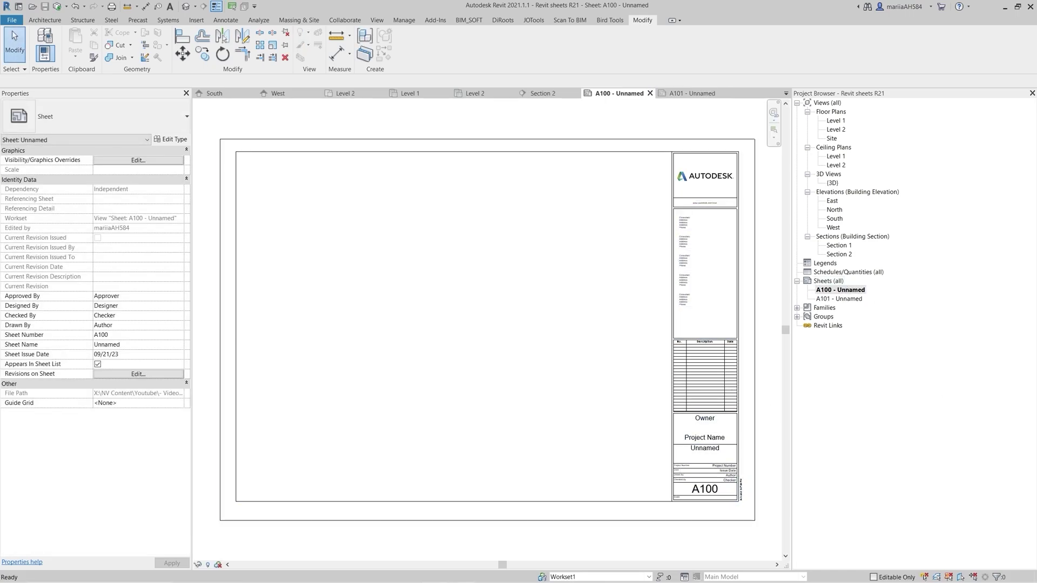
drag(835, 120, 373, 270)
click(844, 245)
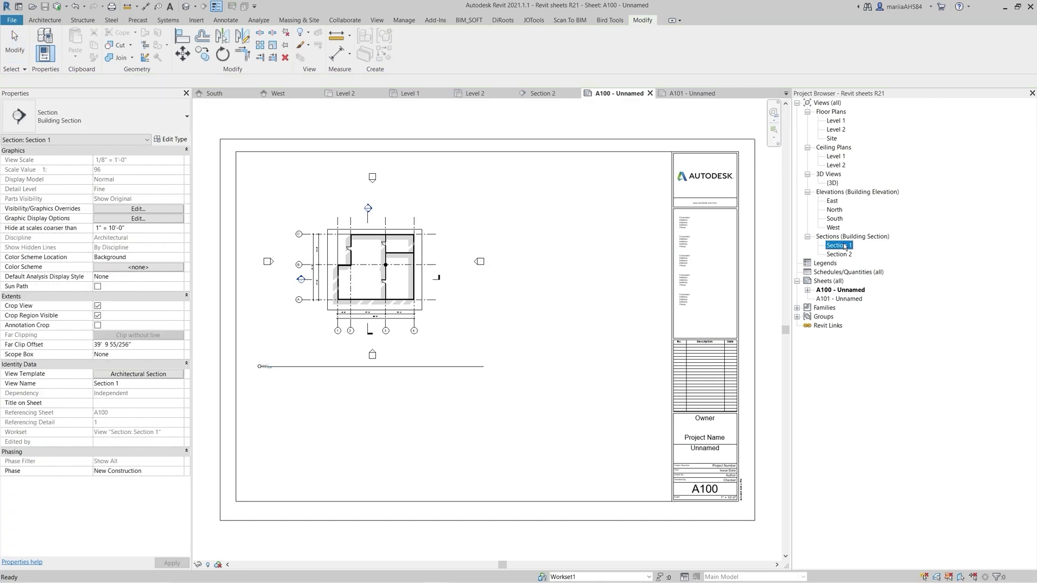
click(374, 431)
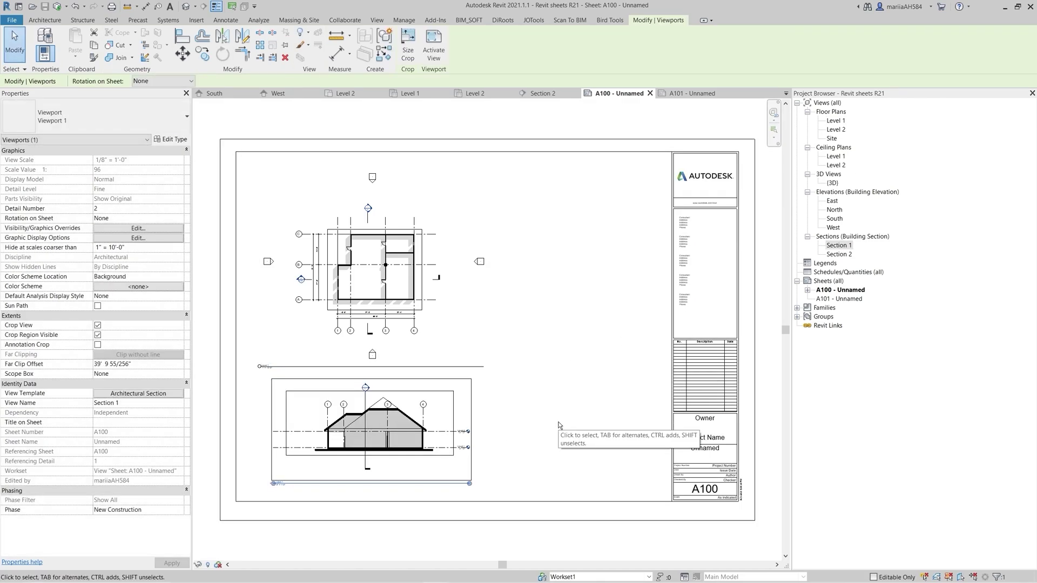
Step: Try to add the Section 2 view beside the floor plan and another title block to sheet A100
click(381, 21)
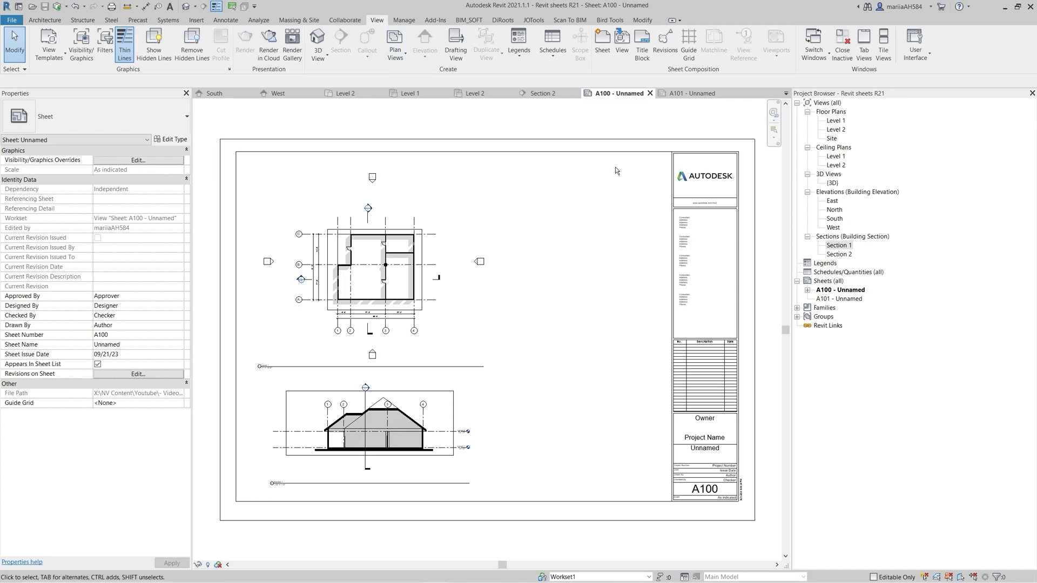
click(616, 50)
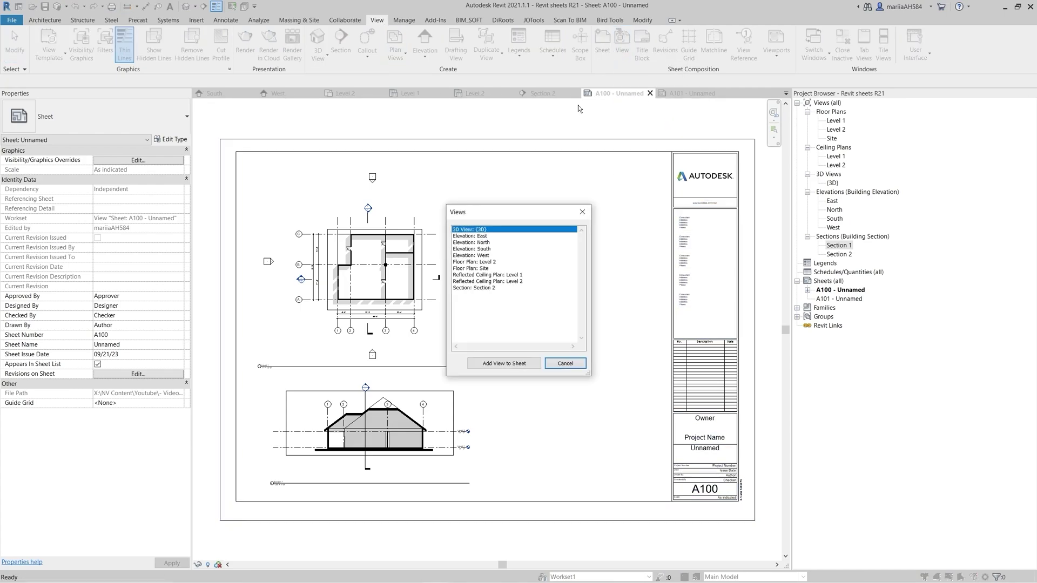
click(485, 238)
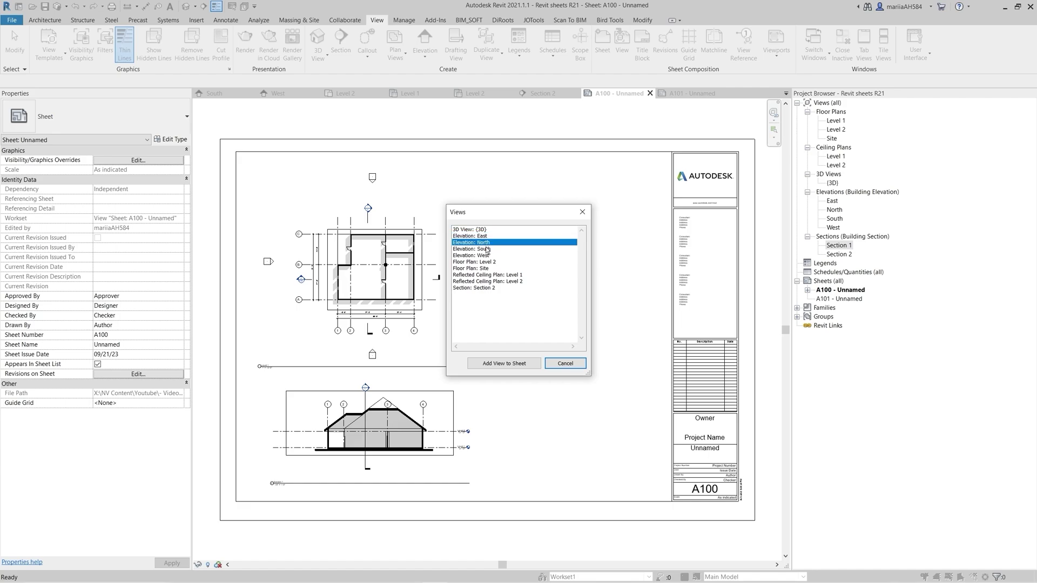
click(488, 276)
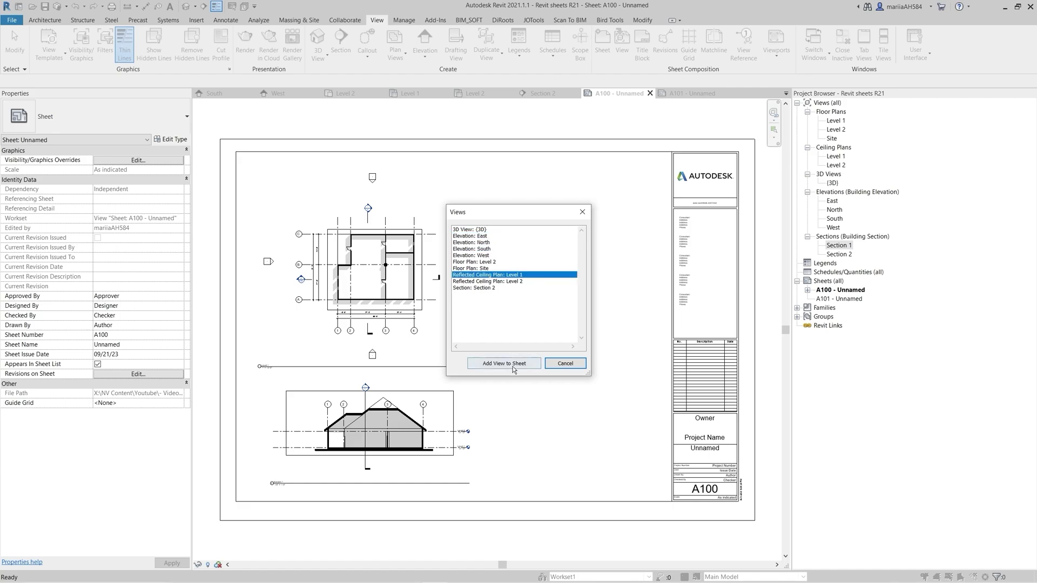
click(481, 288)
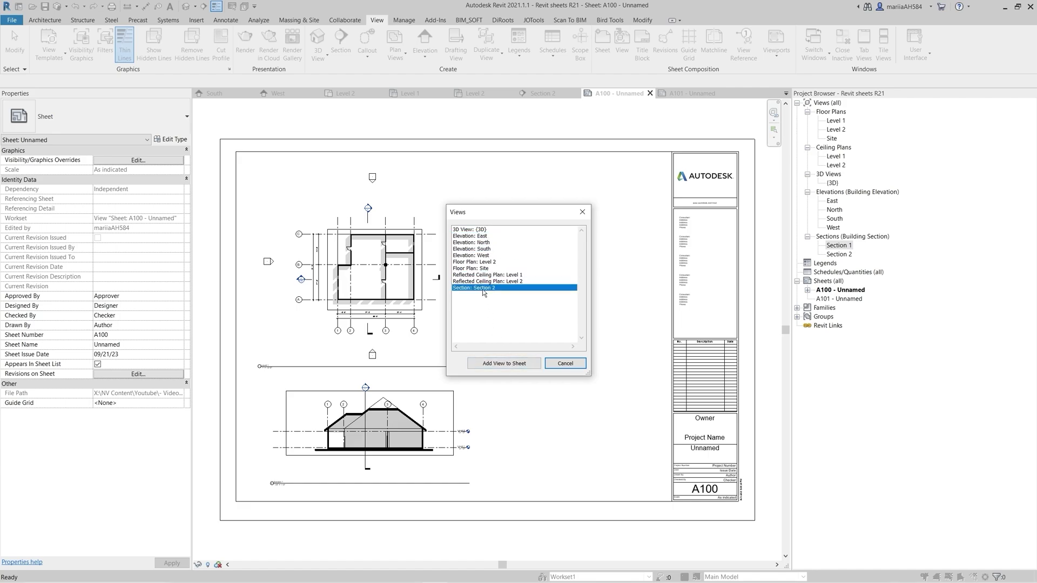
click(499, 364)
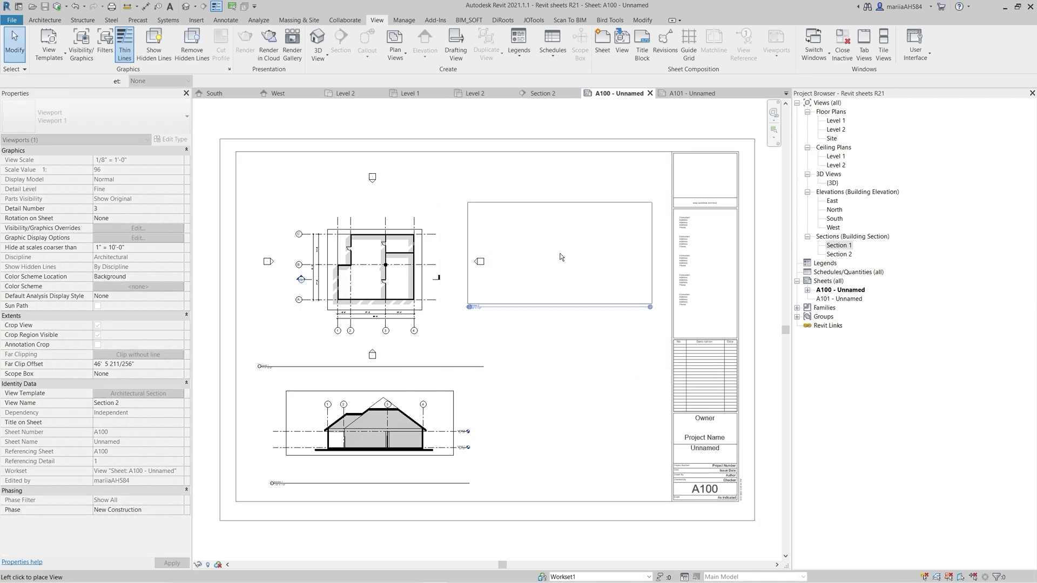
click(567, 254)
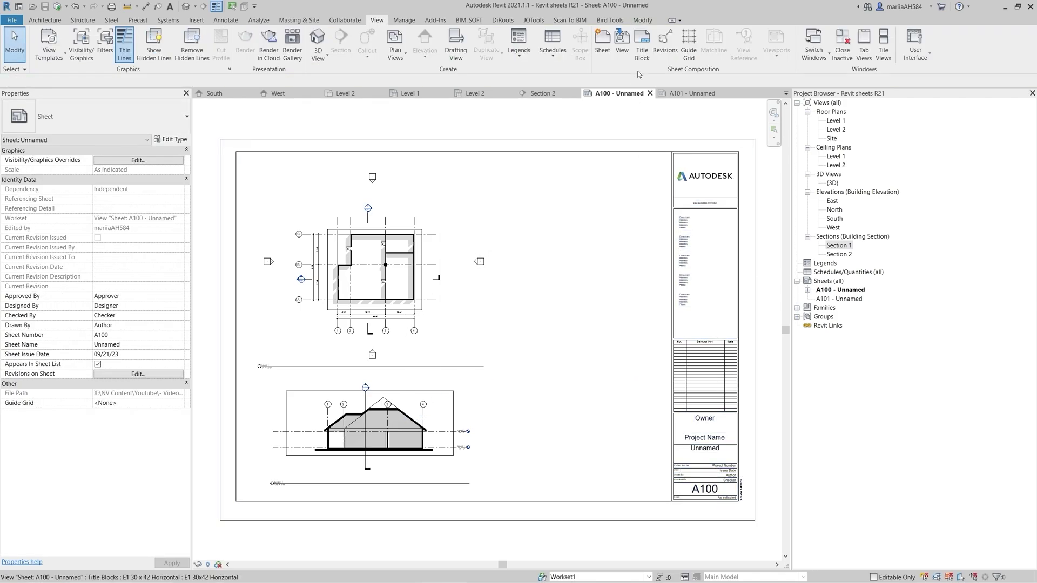
click(642, 46)
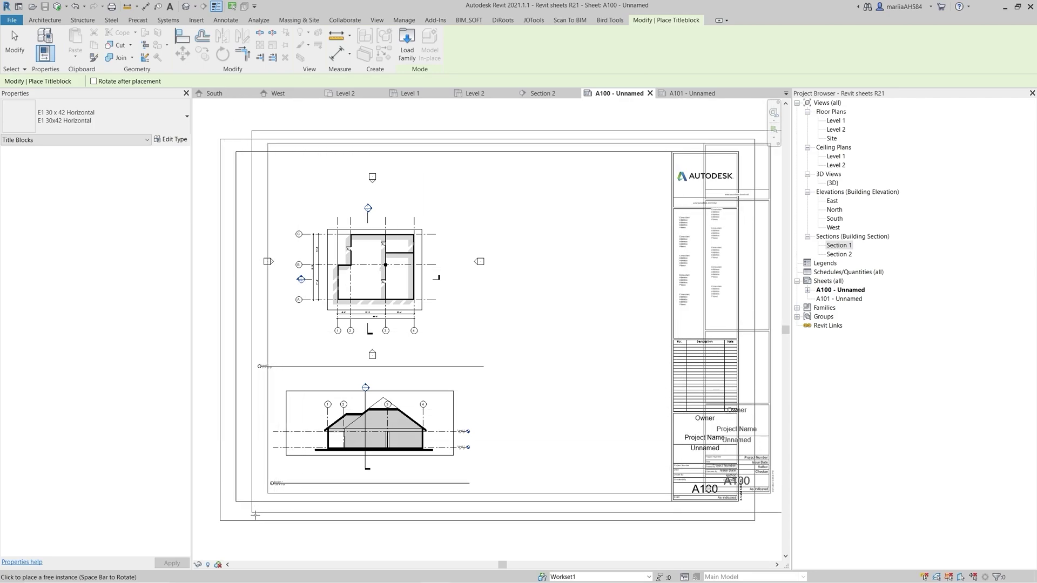
key(Escape)
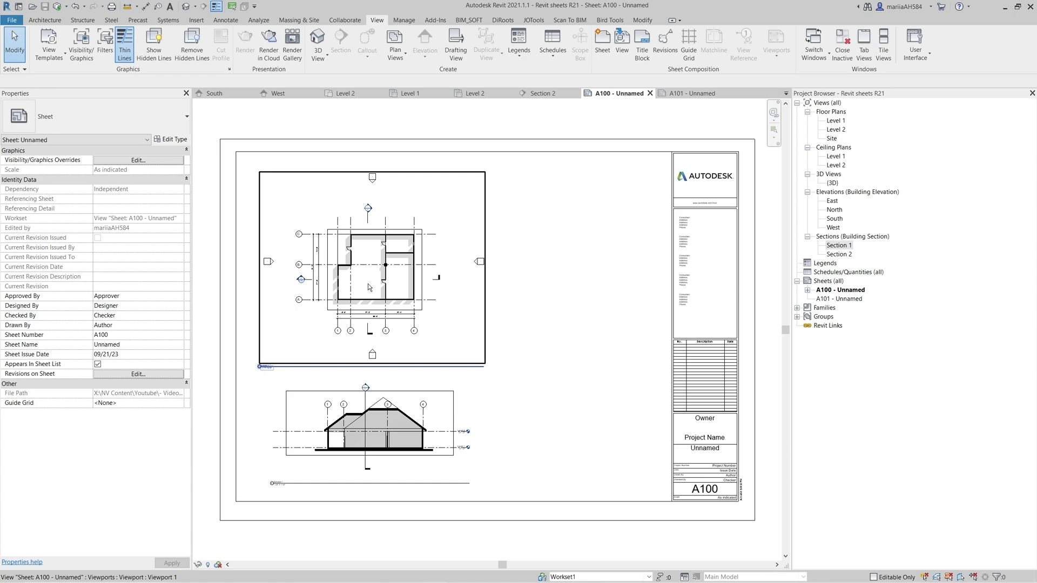
Step: Review the Level 1 viewport's properties, including its view scale options
click(409, 352)
click(157, 160)
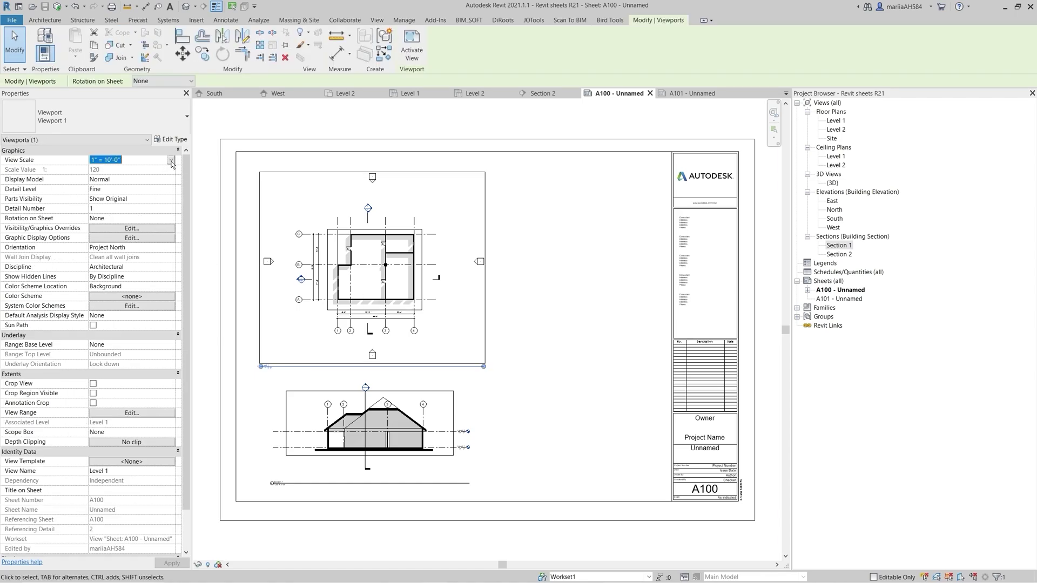
click(170, 160)
click(135, 179)
scroll(133, 324, down, 1)
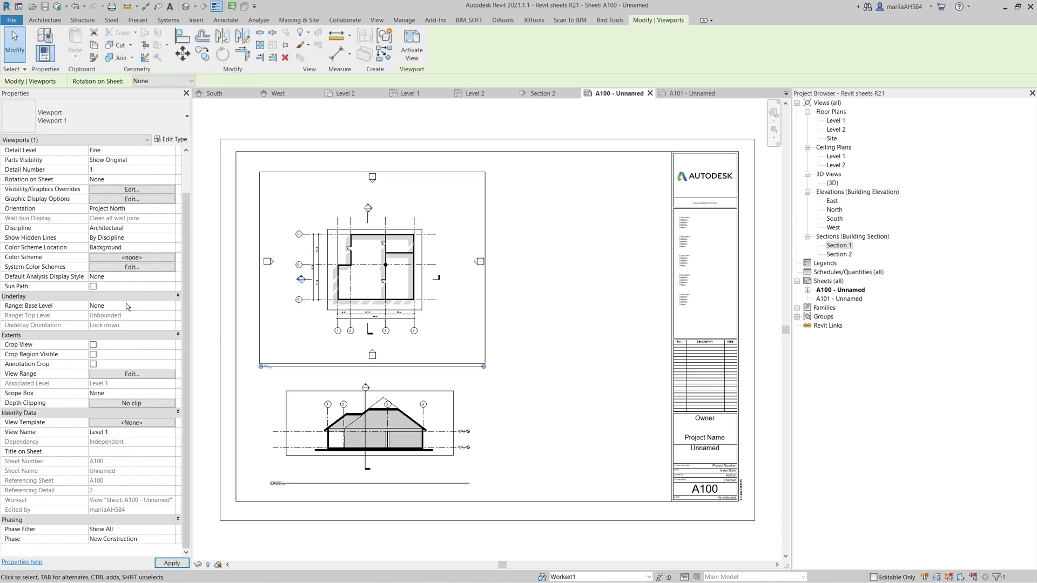
scroll(139, 345, up, 1)
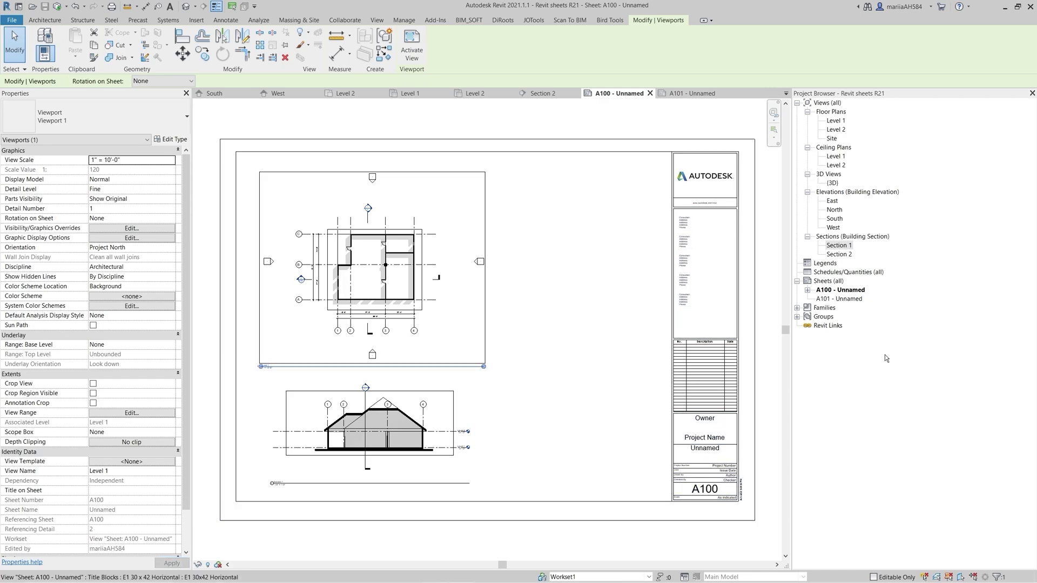
Step: Activate the Level 1 plan view on the sheet and select the exterior door on grid line 2
double_click(448, 211)
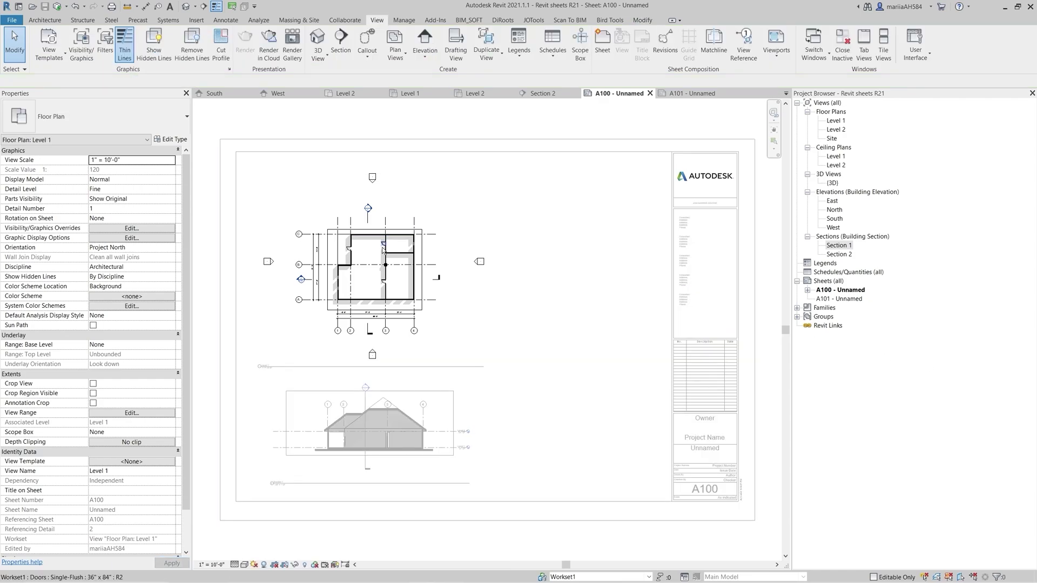
scroll(372, 262, up, 5)
click(307, 258)
click(299, 222)
middle_drag(330, 236, 399, 239)
scroll(399, 238, down, 5)
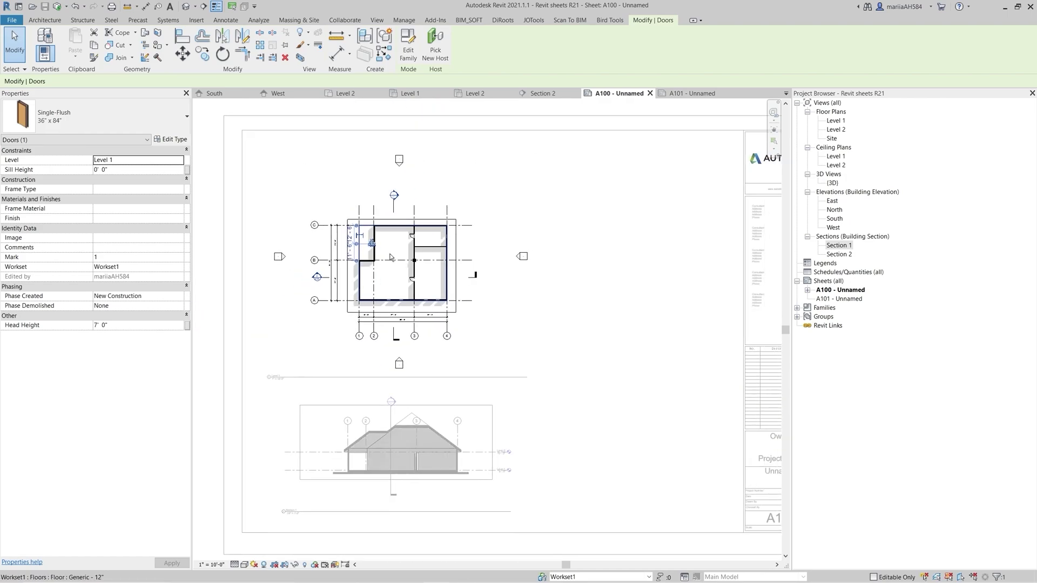
Step: Deactivate the Level 1 view and assign a new guide grid named Guide Grid 1 to sheet A100
double_click(528, 281)
middle_drag(529, 281, 521, 276)
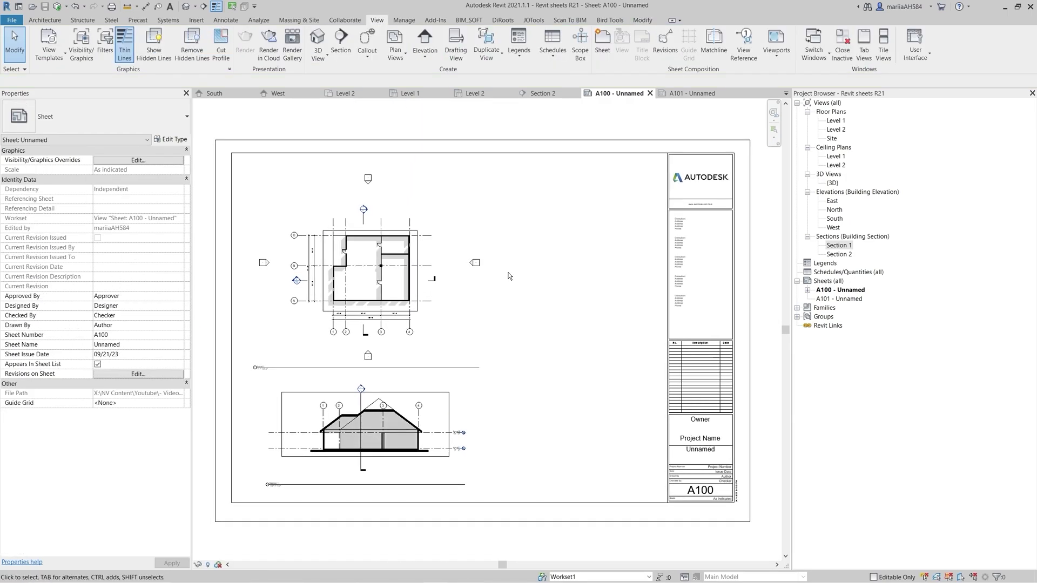
click(844, 292)
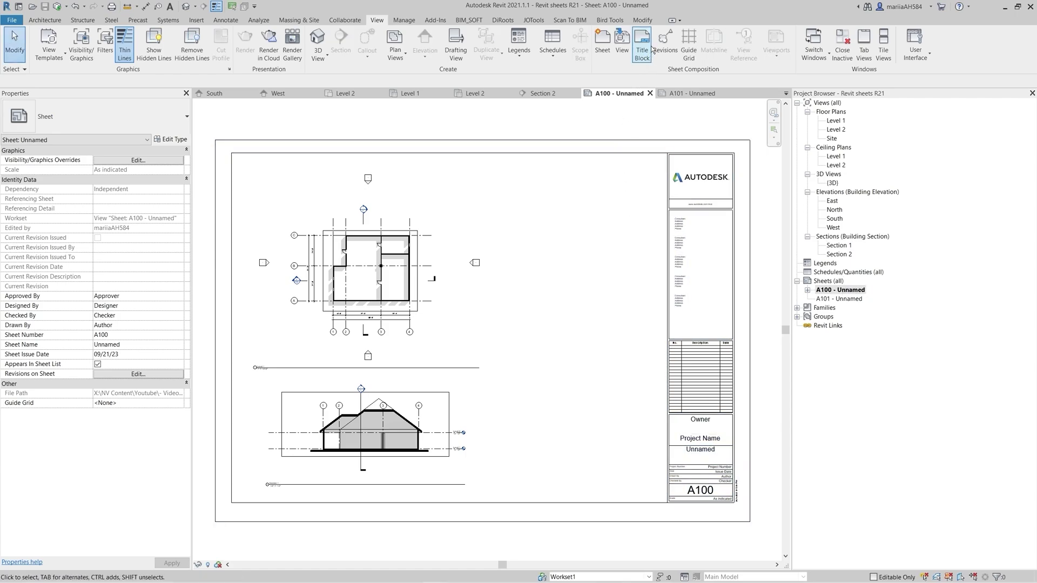
click(689, 47)
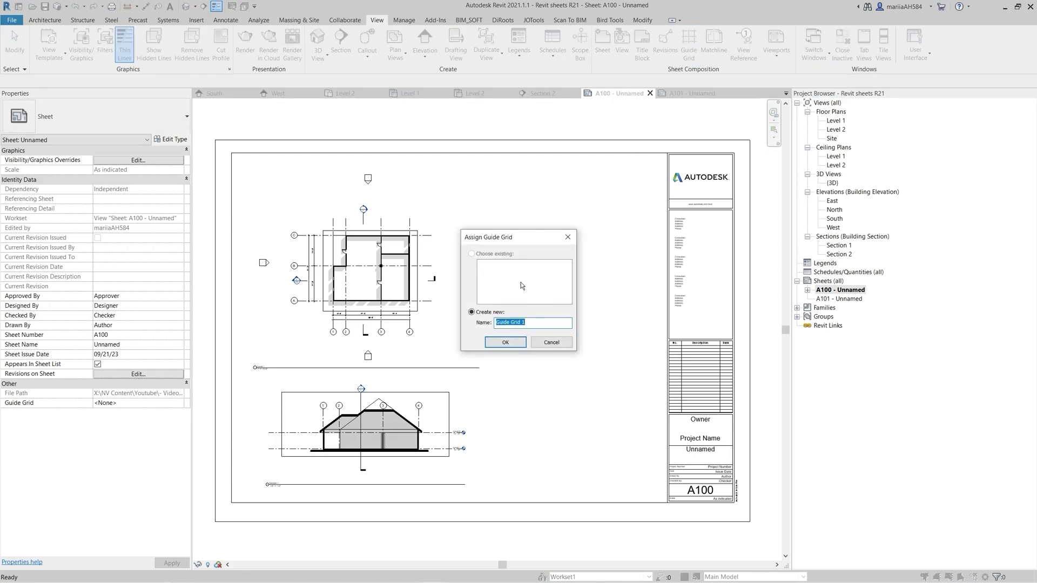
click(498, 343)
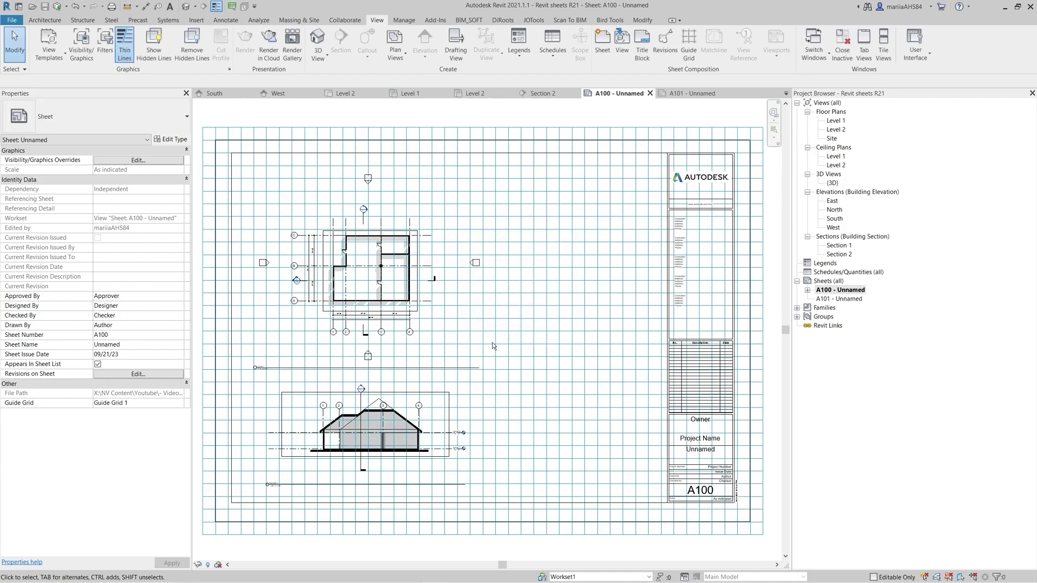
middle_drag(489, 345, 494, 345)
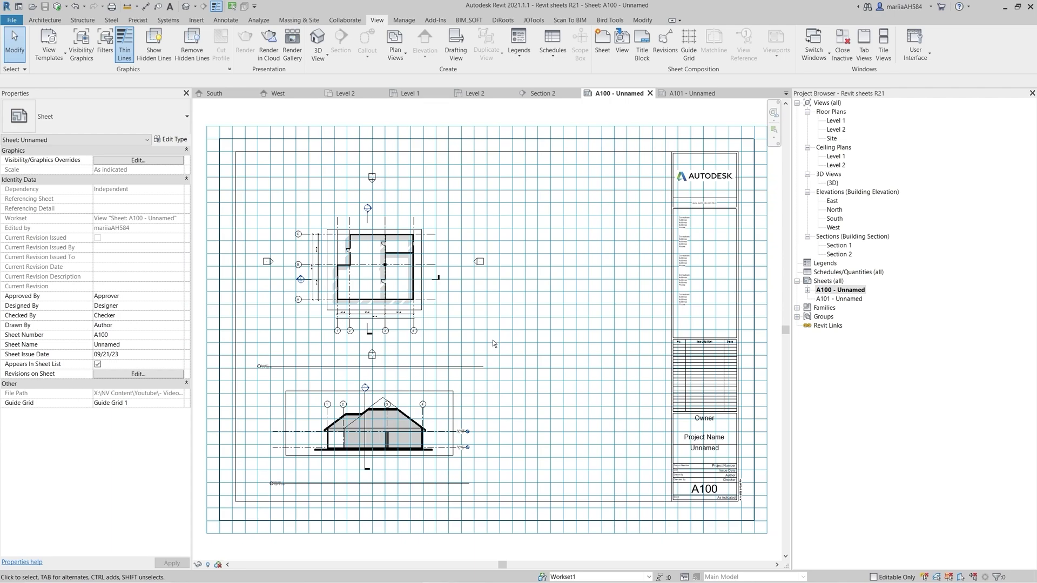
Step: Shrink the guide grid to a small box around the floor plan's corner at grid lines 1 and A
click(493, 340)
drag(486, 126, 486, 157)
drag(209, 346, 267, 346)
drag(505, 533, 504, 364)
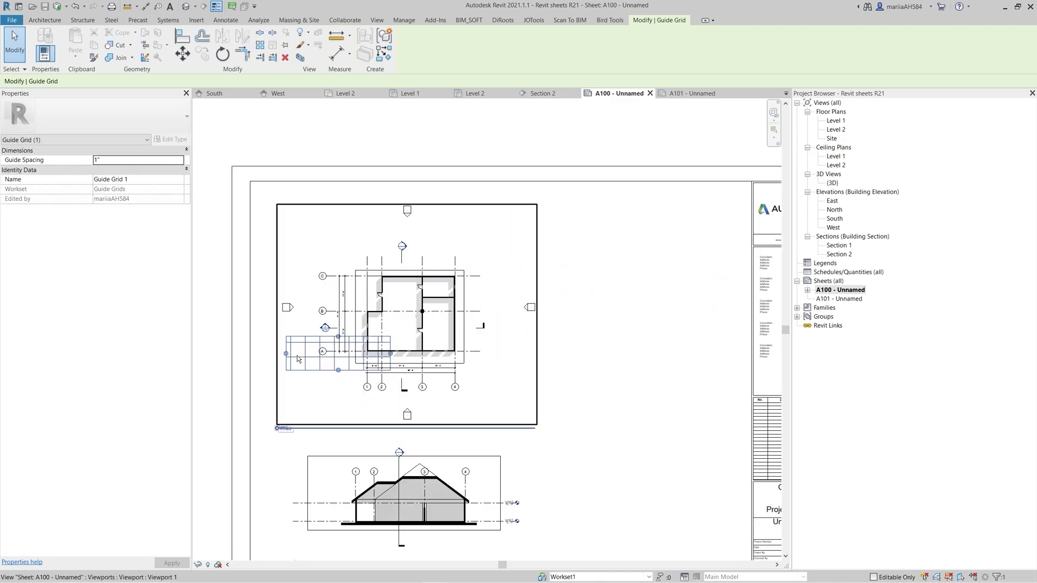
drag(297, 355, 349, 354)
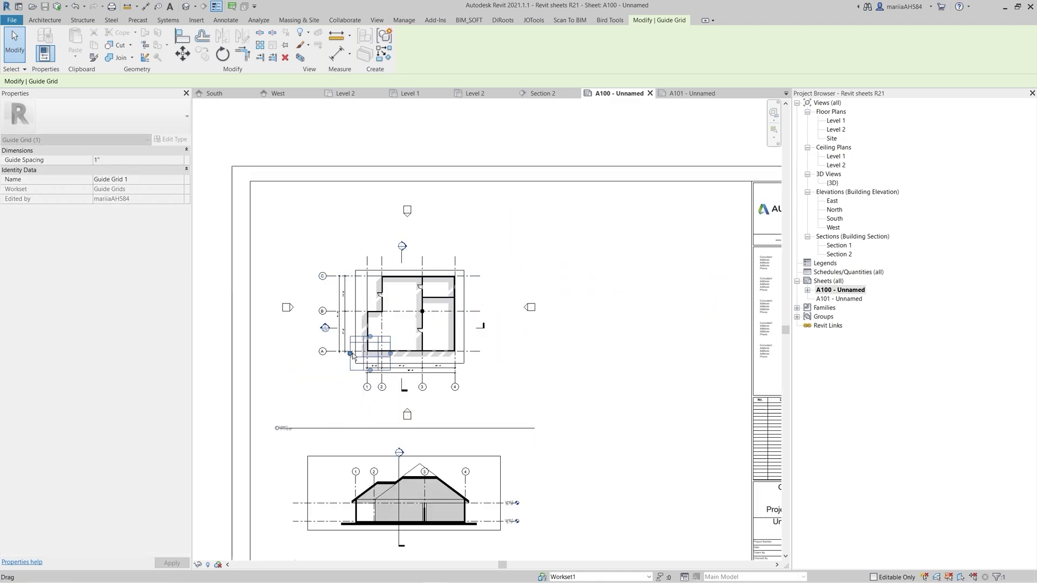
scroll(371, 366, up, 6)
drag(461, 309, 387, 307)
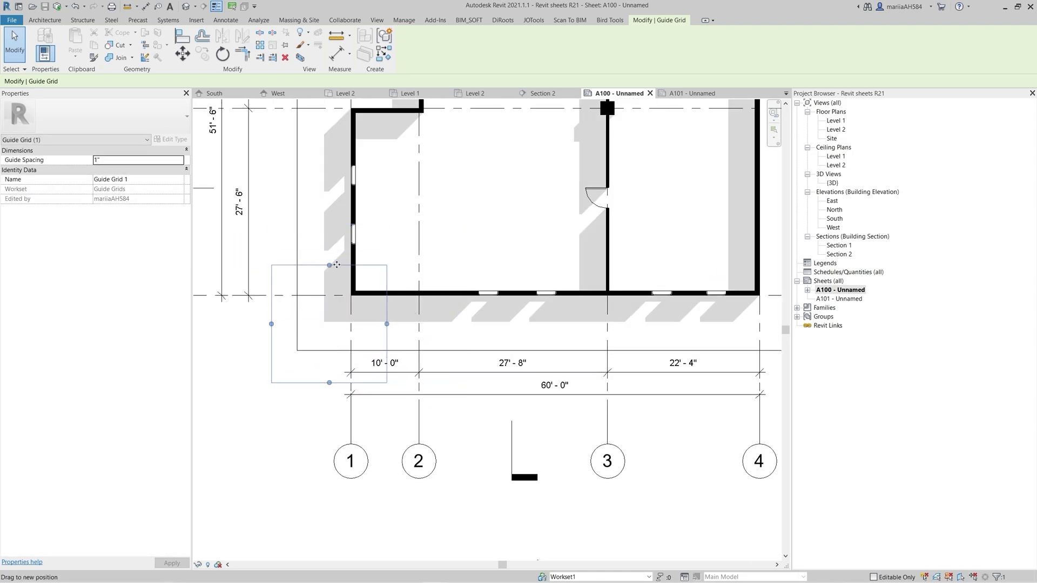
Step: Move the Level 1 viewport so the intersection of grid lines 1 and A lands on the guide grid's crossing
click(512, 302)
scroll(512, 285, down, 6)
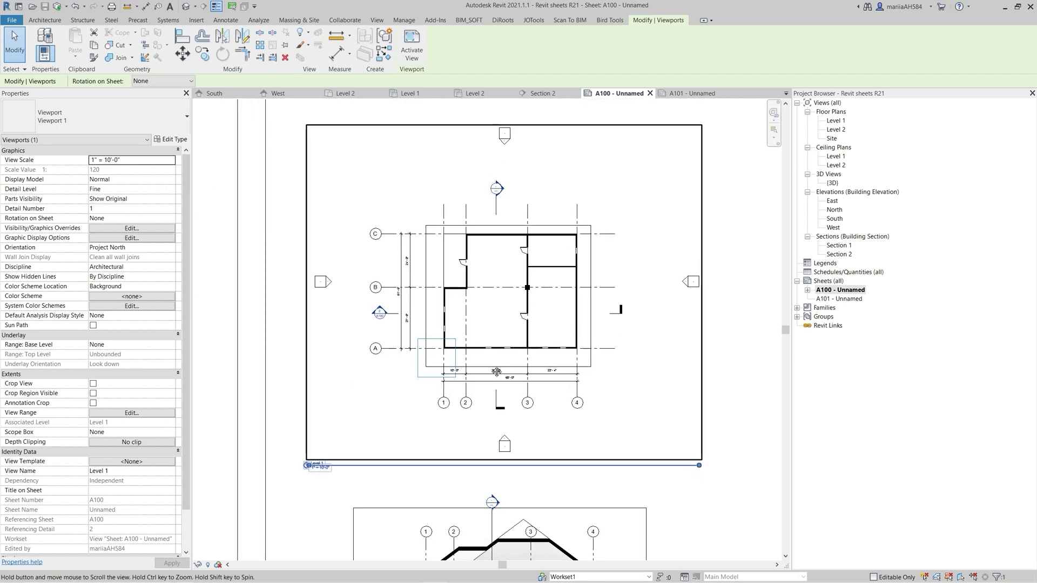
key(m)
key(v)
scroll(451, 362, up, 8)
click(435, 290)
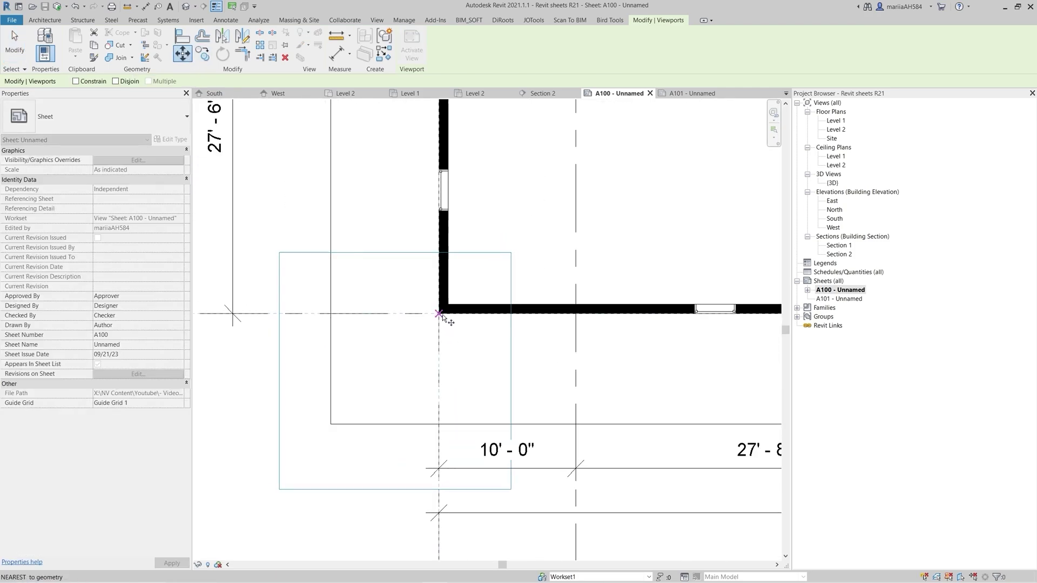
click(405, 342)
key(Escape)
scroll(460, 308, down, 6)
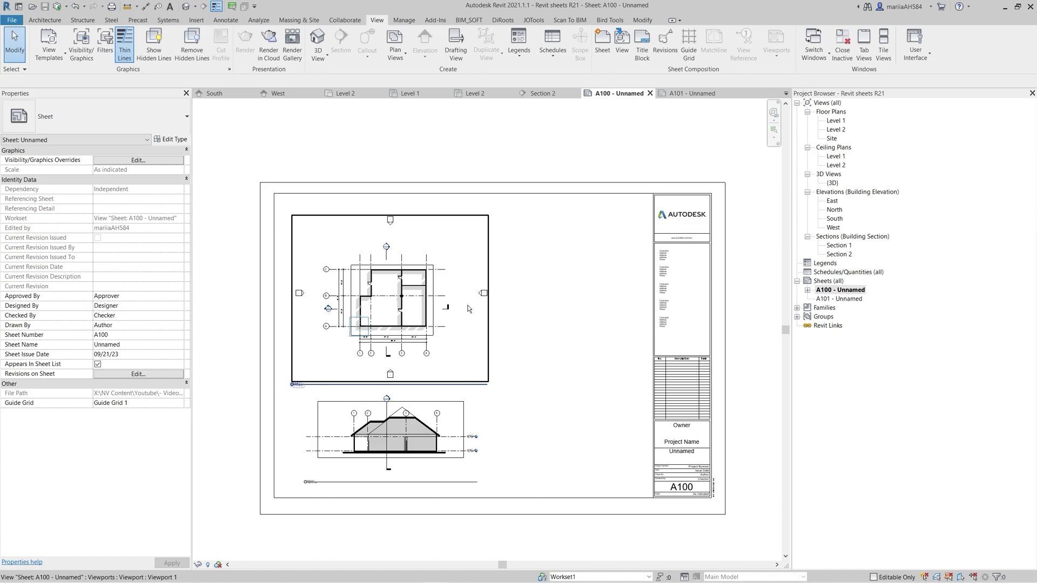
Step: Open sheet A101 and assign the existing Guide Grid 1 to it
double_click(842, 298)
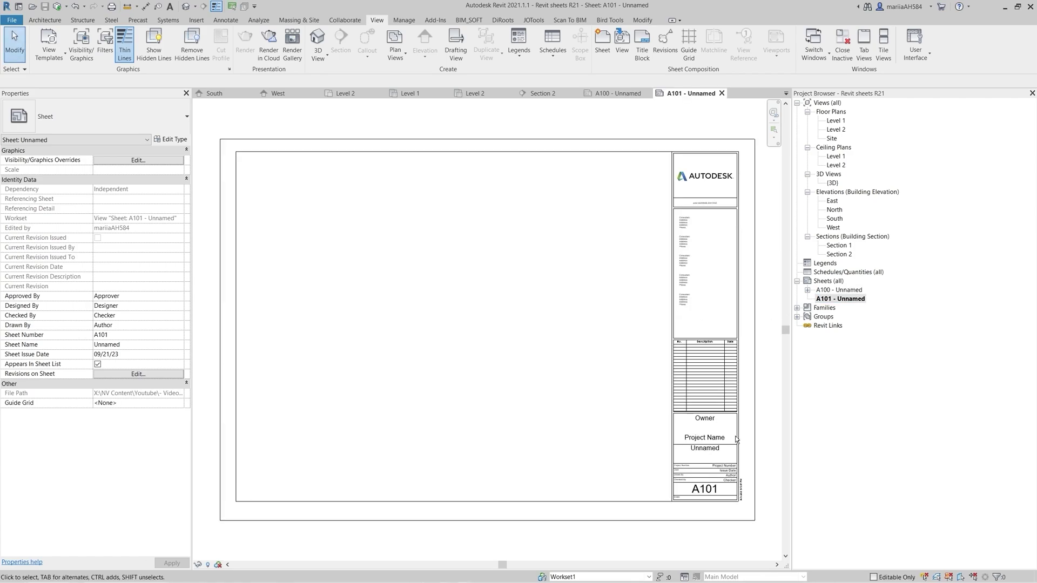
click(164, 404)
click(169, 404)
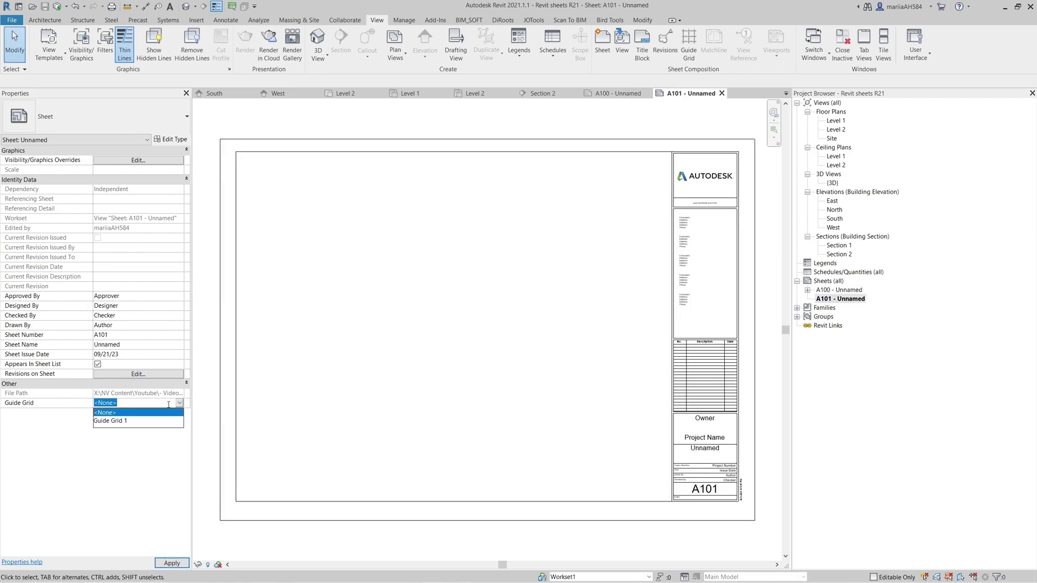
click(115, 421)
click(171, 562)
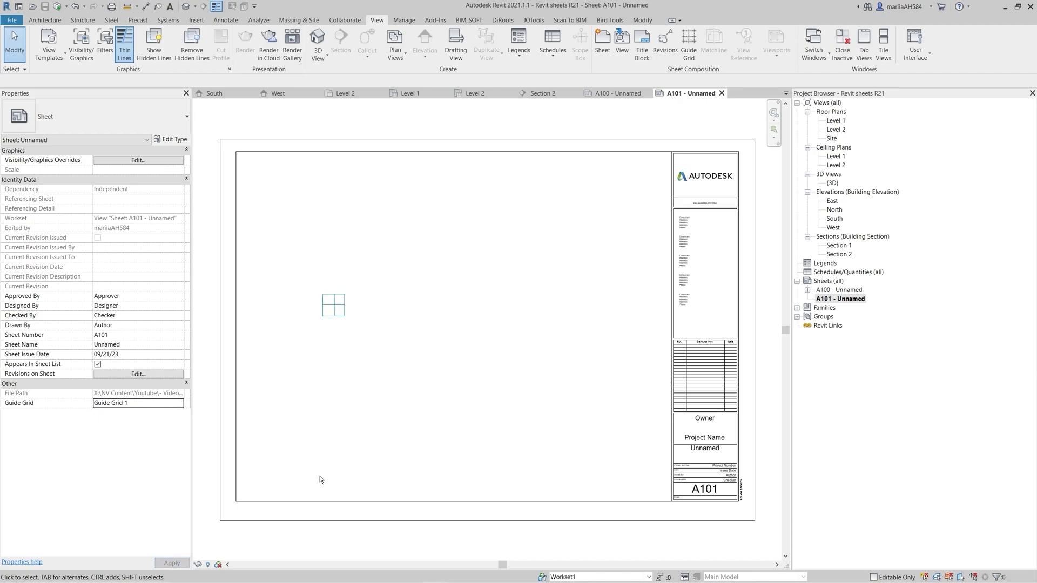
Step: Place the Level 1 reflected ceiling plan on sheet A101
click(621, 46)
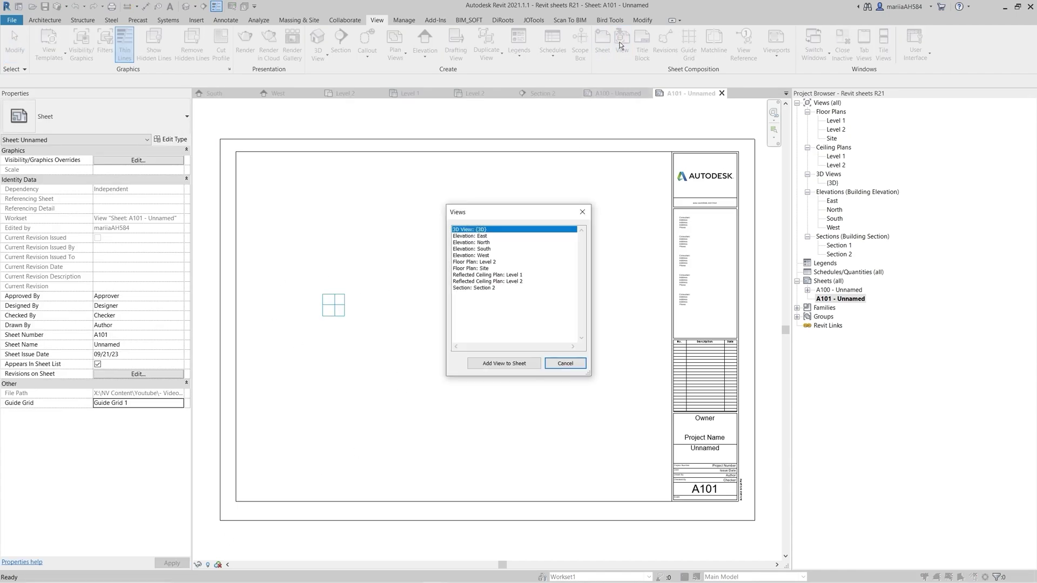
click(494, 261)
click(487, 276)
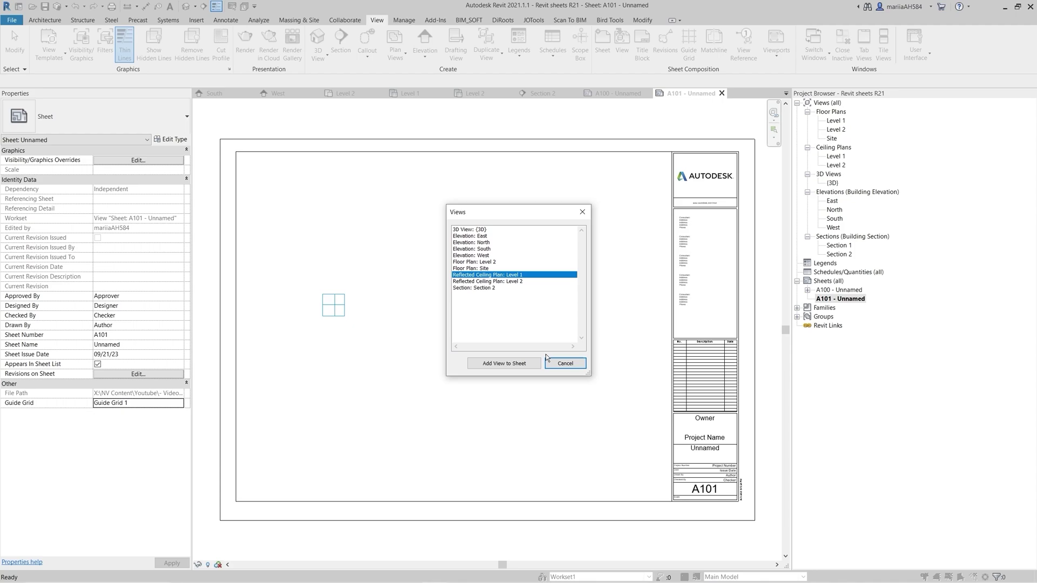
click(532, 362)
click(447, 298)
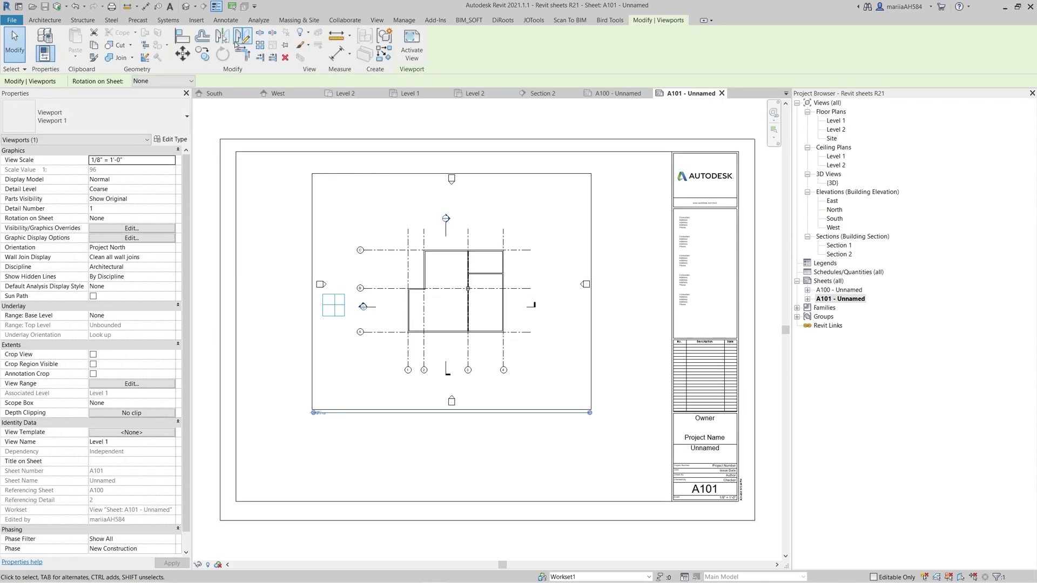
Step: Move the ceiling plan viewport so the intersection of grid lines 1 and A snaps to the guide grid's crossing
click(183, 53)
click(408, 332)
scroll(319, 308, up, 5)
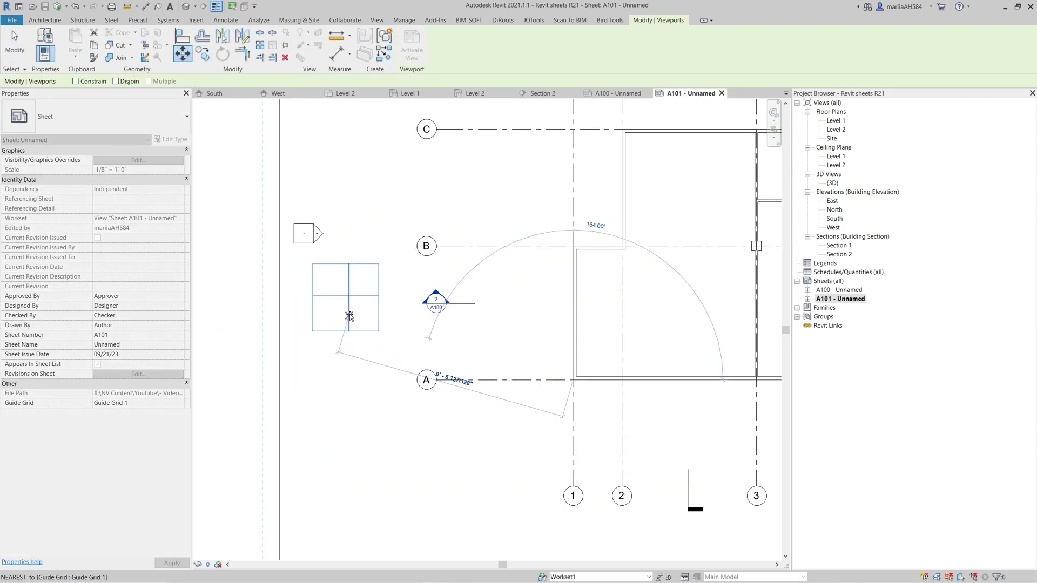
click(333, 305)
scroll(333, 306, down, 6)
key(Escape)
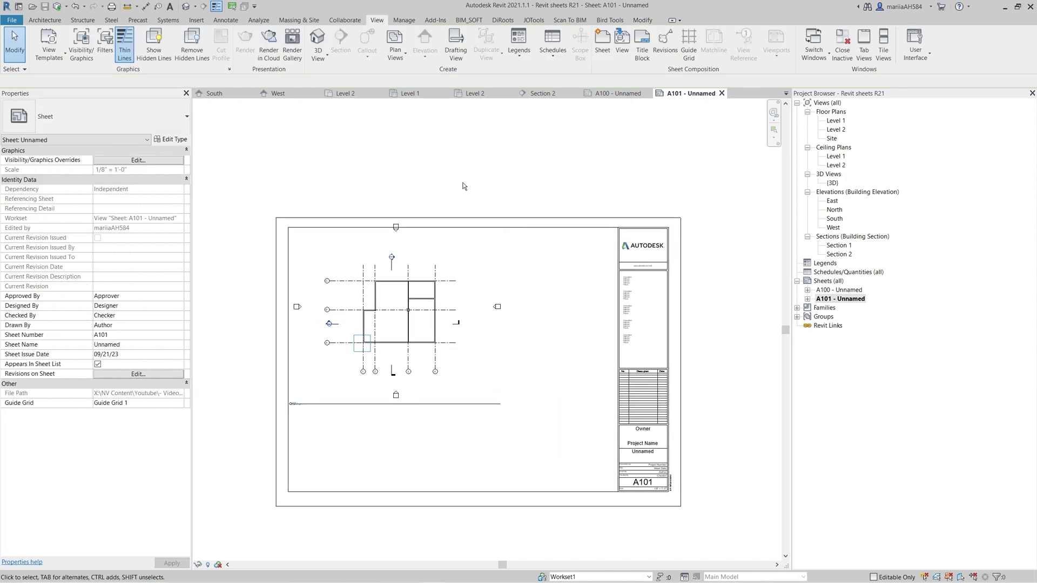
Step: Replace sheet A101's guide grid with a newly created one named Guide Grid 2
click(689, 42)
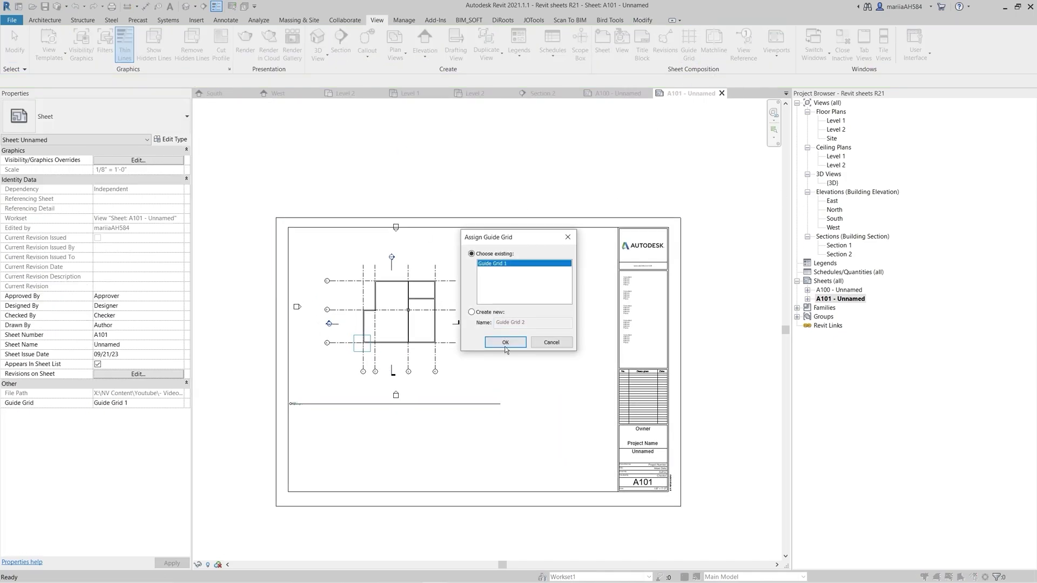
click(472, 312)
click(505, 343)
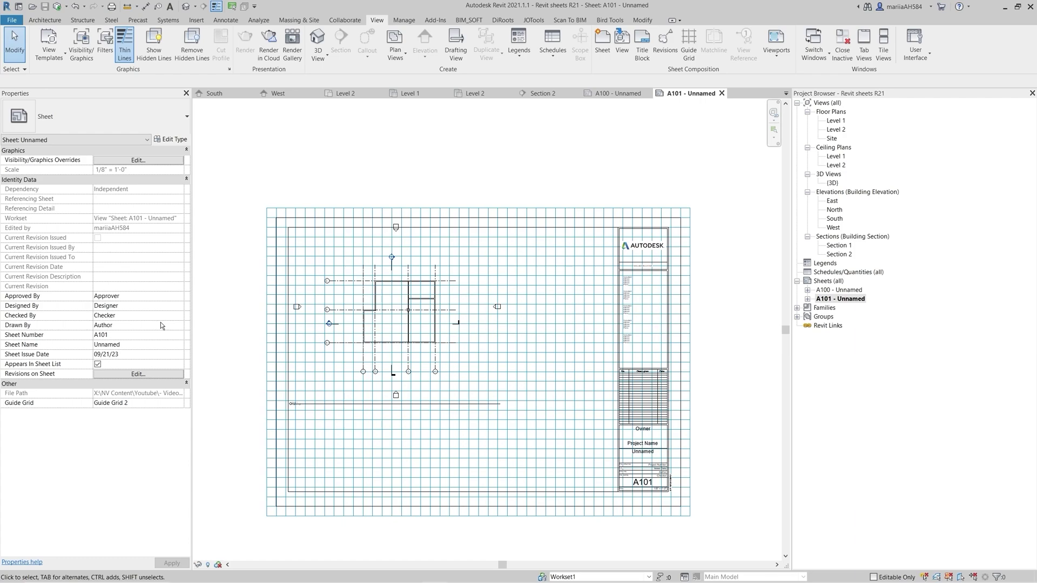
Step: Set Guide Grid 2's spacing to 10" and delete that guide grid
click(346, 211)
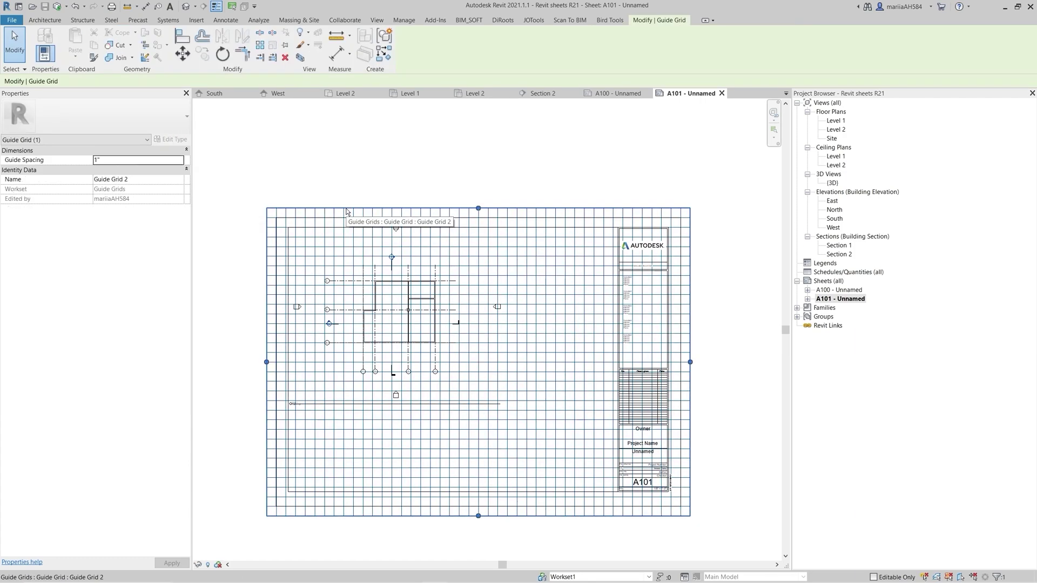
click(97, 161)
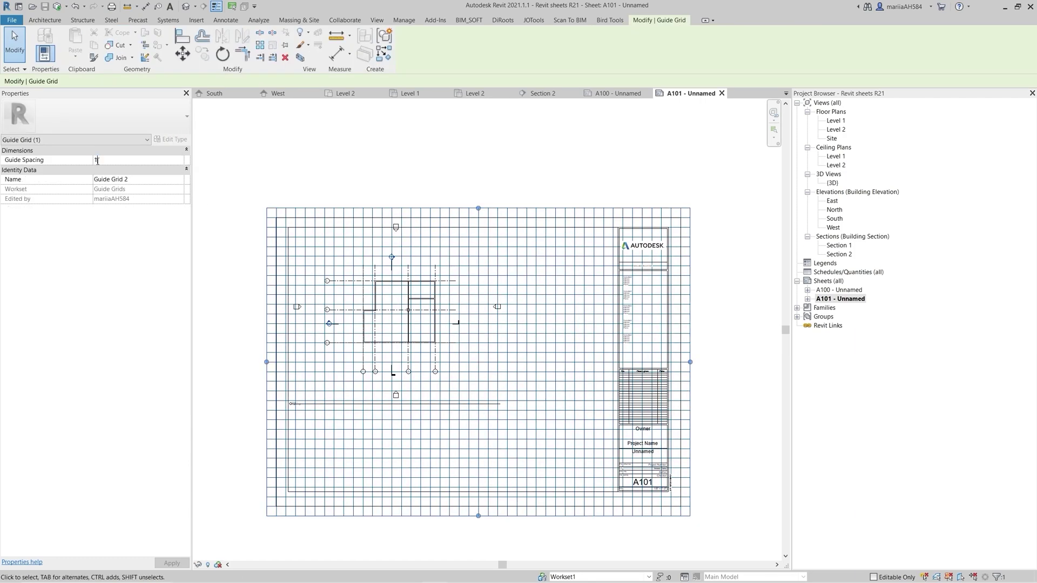
text(10")
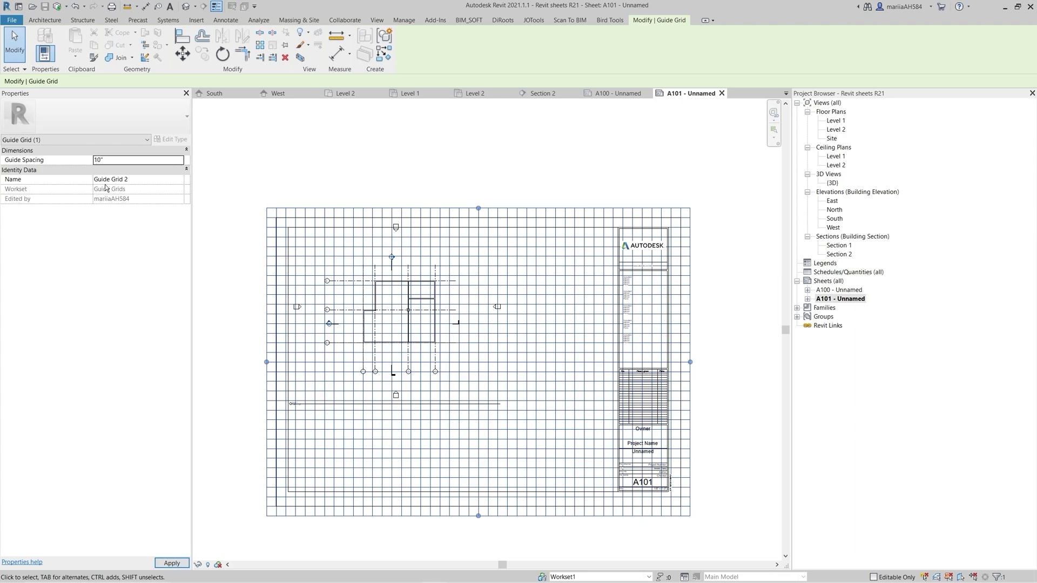
click(172, 563)
key(Delete)
Step: Open sheet A100 and try to place the Level 1 floor plan on it a second time
double_click(850, 290)
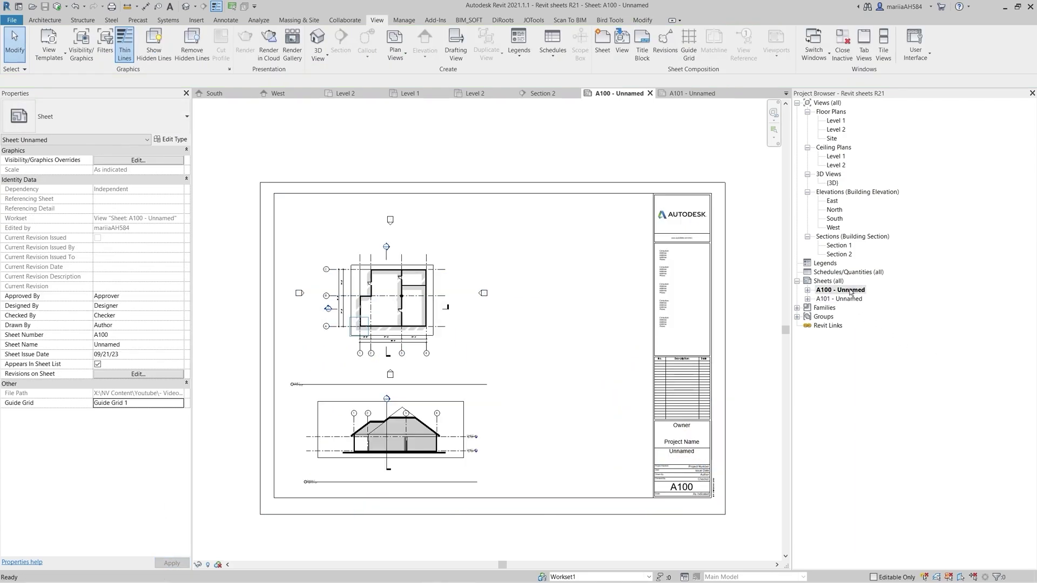
click(834, 121)
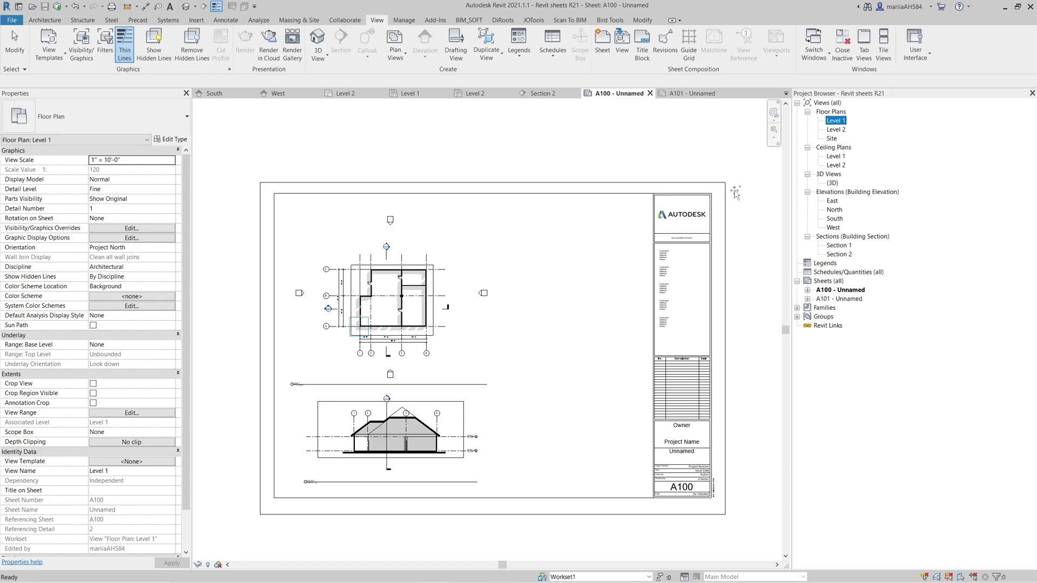
drag(735, 192, 515, 319)
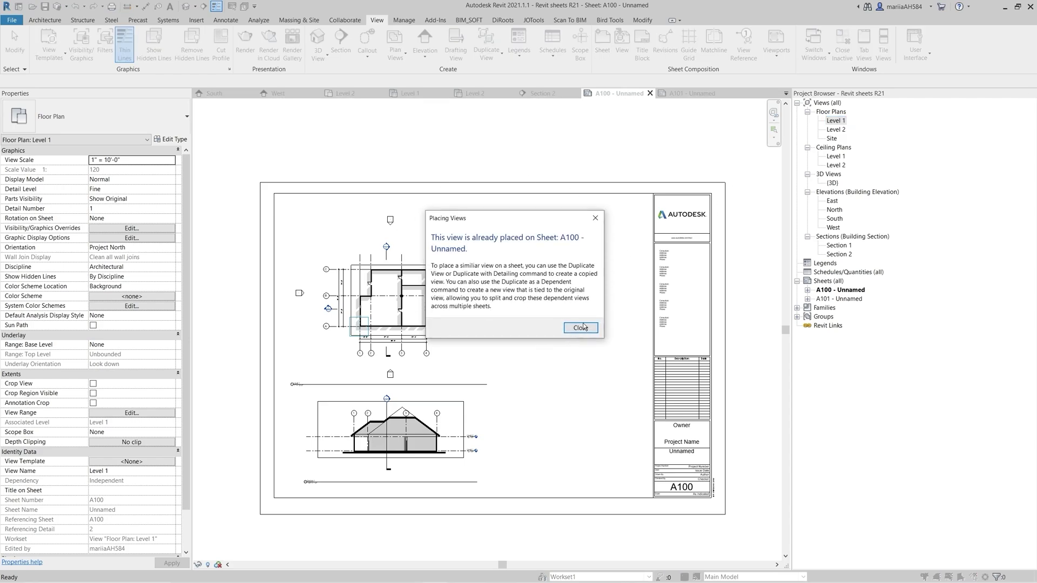
click(581, 328)
Step: Duplicate the Level 1 floor plan with detailing
right_click(848, 124)
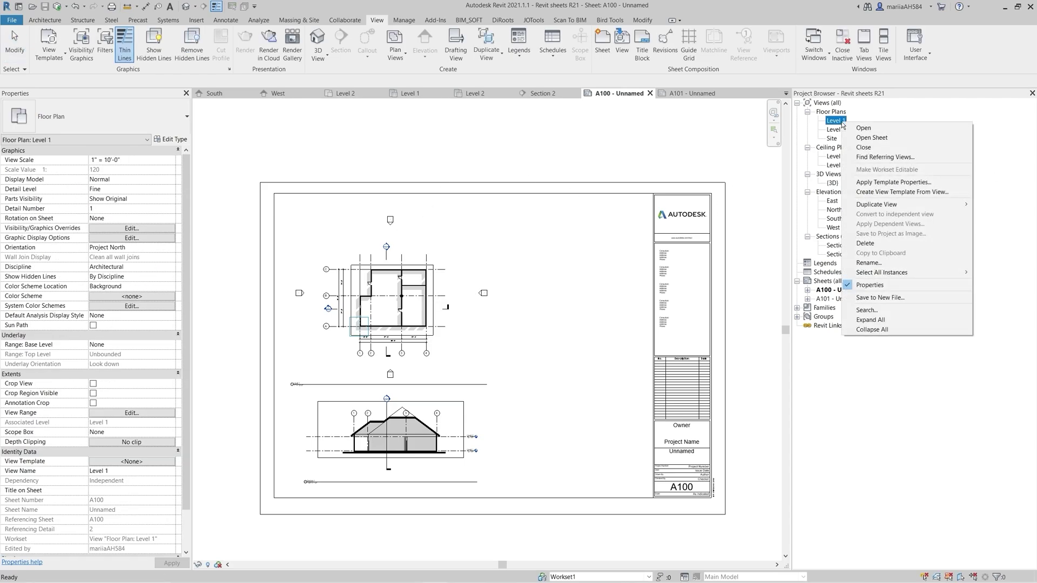
mouse_move(869, 199)
click(814, 211)
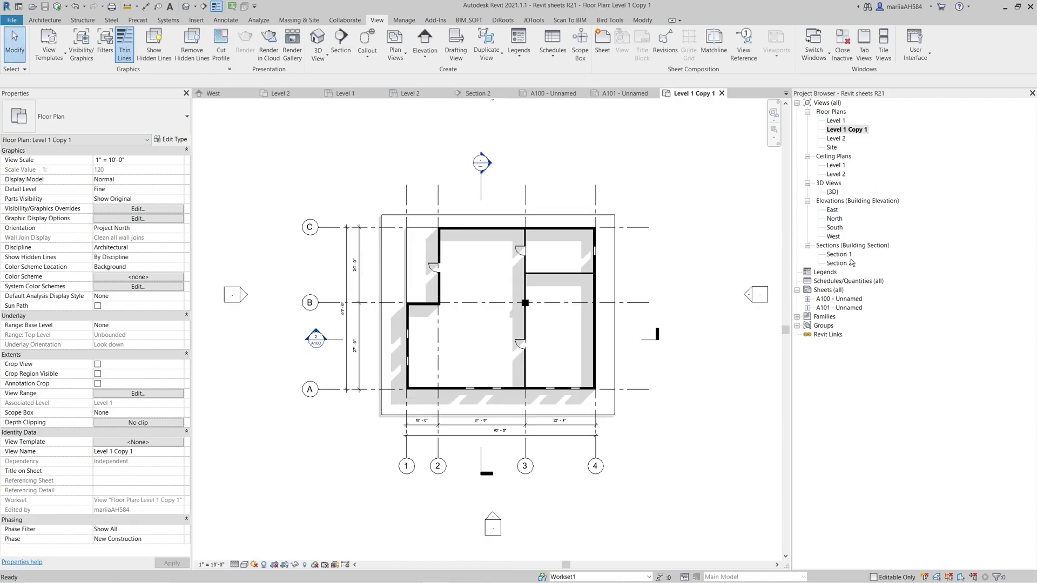
Step: Return to sheet A100 and try to place the duplicated Level 1 plan beside the original floor plan
double_click(839, 299)
drag(848, 129, 556, 292)
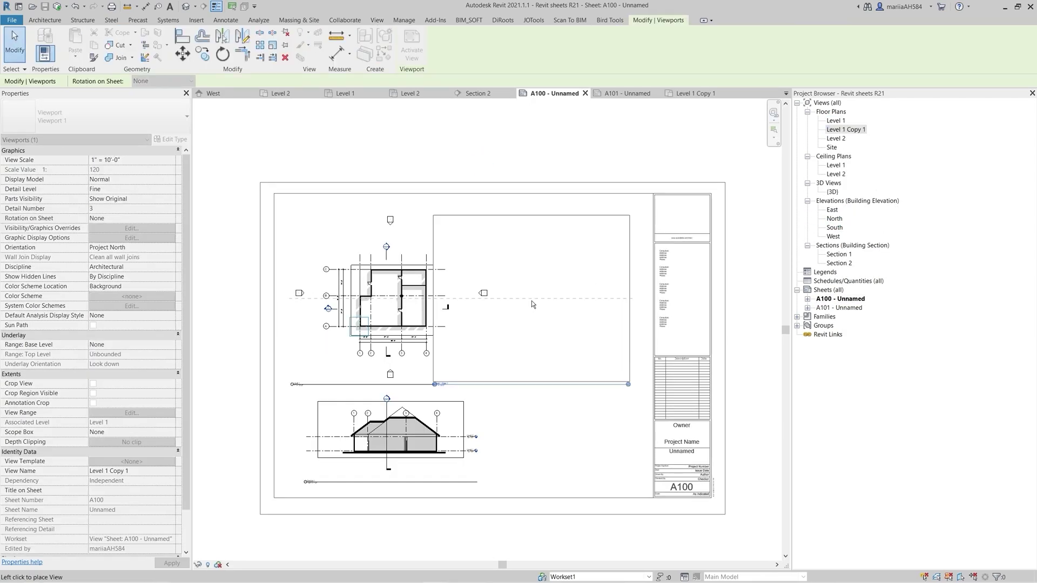
click(548, 287)
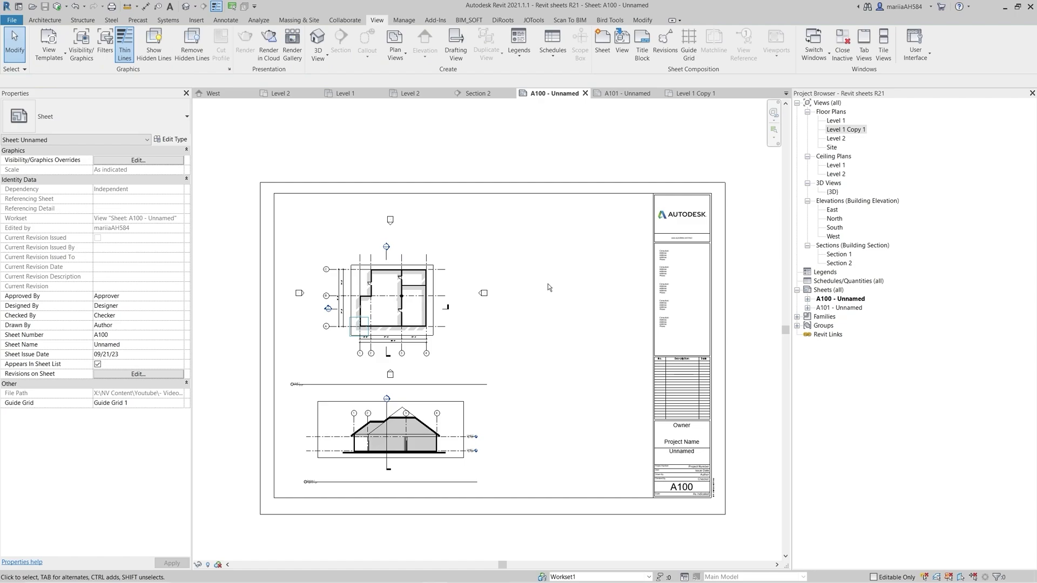
Step: Place the {3D} view beside the floor plan on sheet A100 and make its crop region visible
click(575, 274)
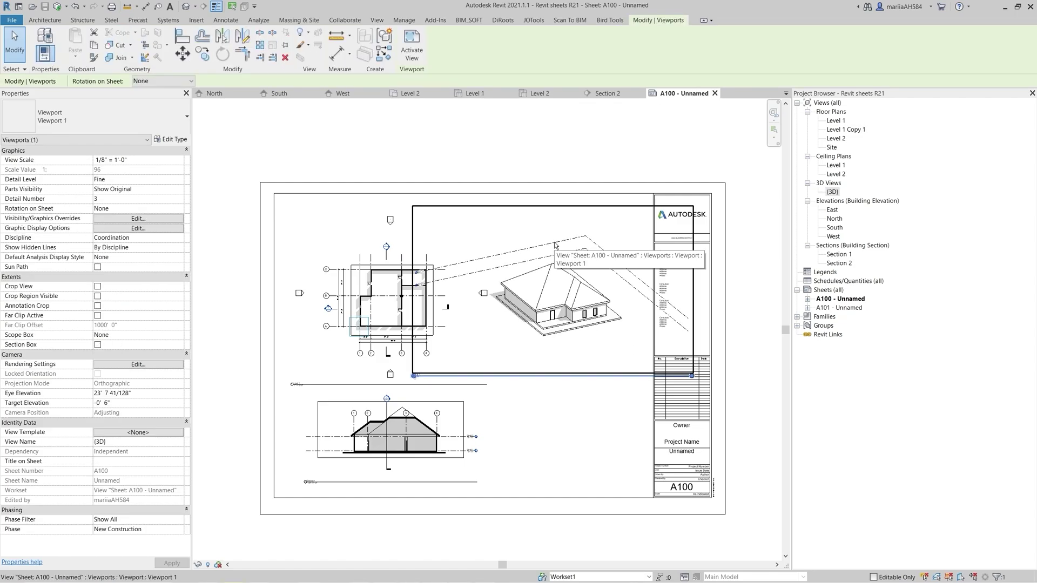
click(97, 296)
Step: Activate the {3D} viewport on sheet A100 and tighten its crop region around the house on both sides and above the roof
double_click(455, 285)
click(454, 285)
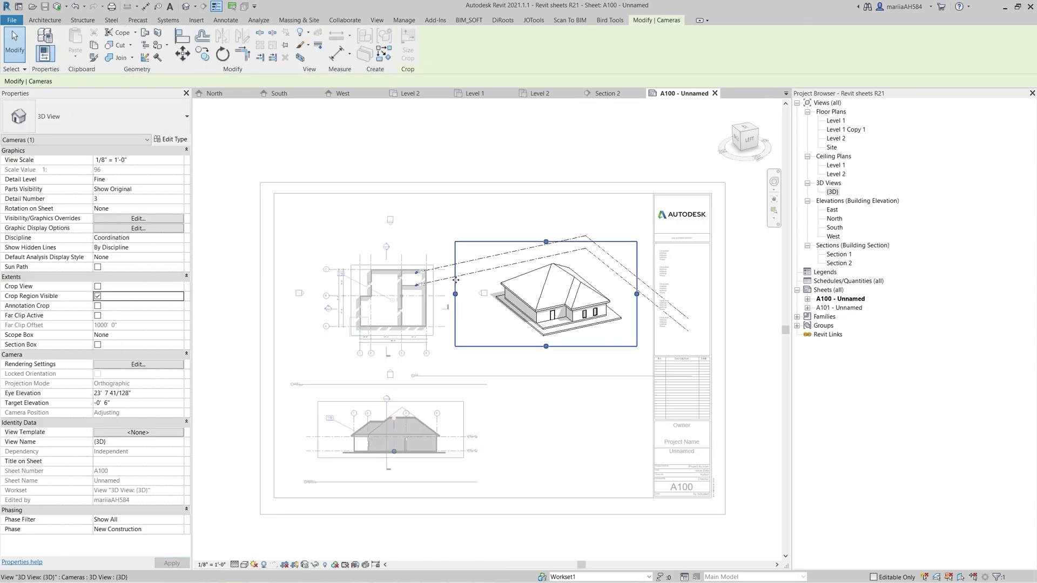
drag(455, 294, 484, 303)
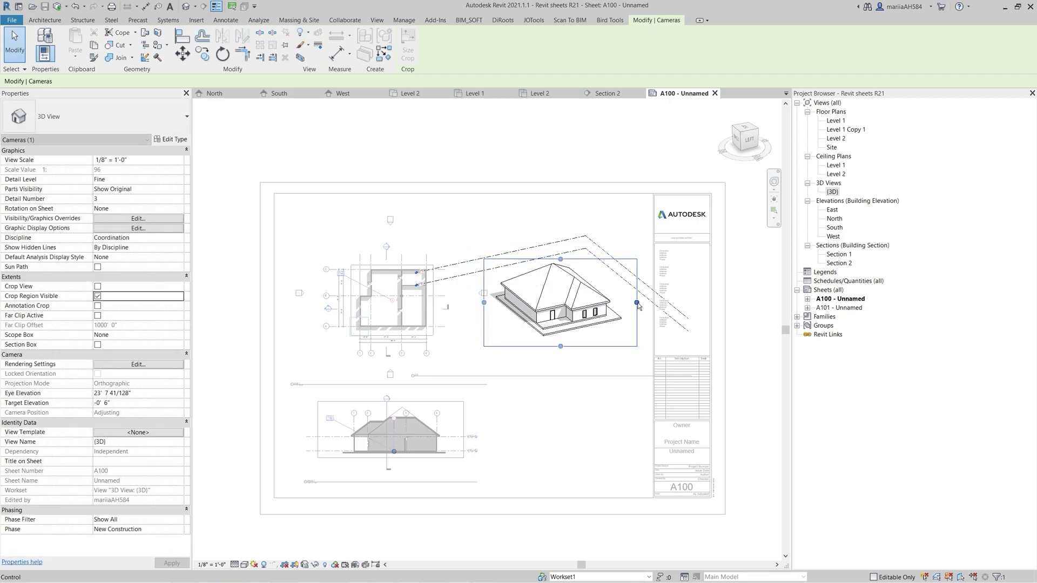
Step: Turn on Crop View for the {3D} view, hide its crop region, and deactivate the viewport
click(98, 287)
click(98, 287)
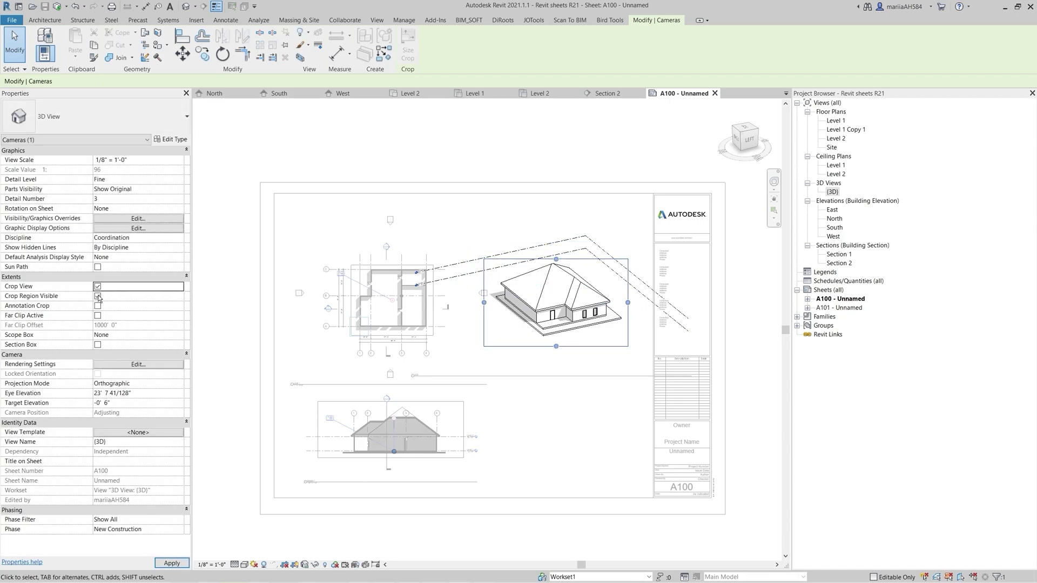
click(98, 296)
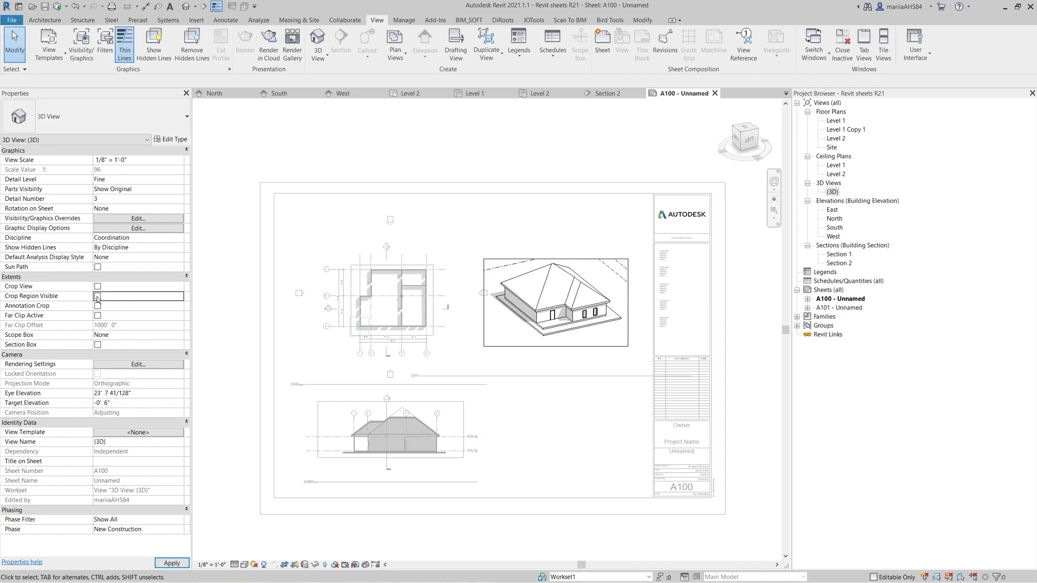
click(243, 164)
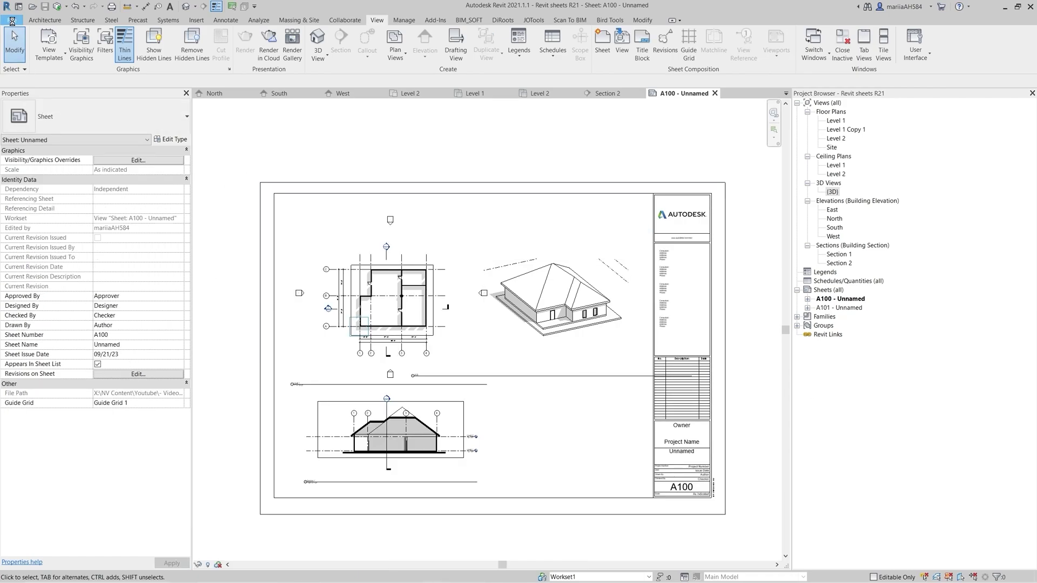
Step: Open the print settings for sheet A100 and choose Microsoft Print to PDF as the printer
click(12, 20)
mouse_move(52, 217)
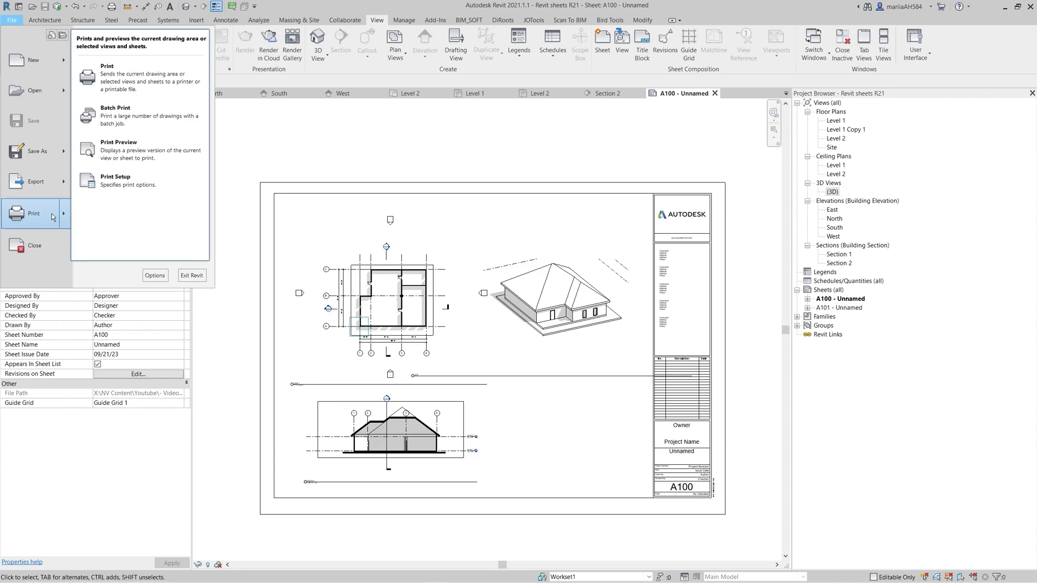
click(155, 85)
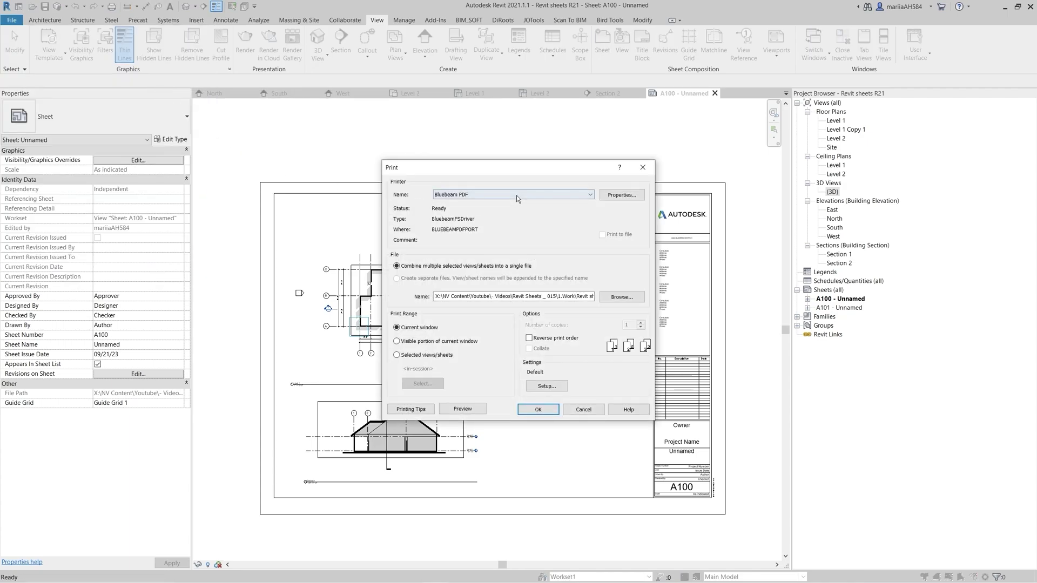
click(516, 196)
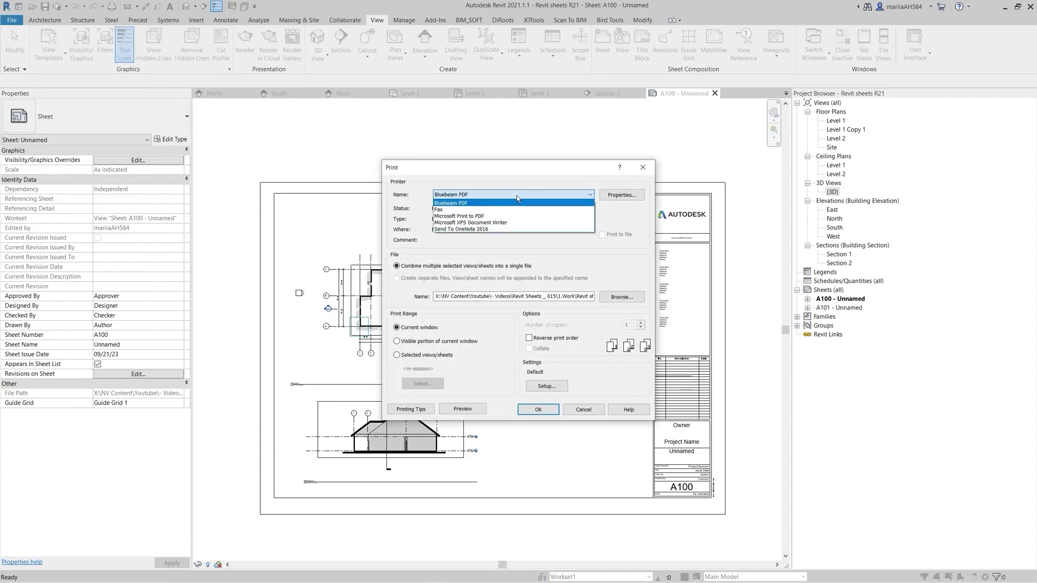
click(469, 217)
Step: Set the page orientation to Landscape in the PDF printer's properties and accept it
click(620, 197)
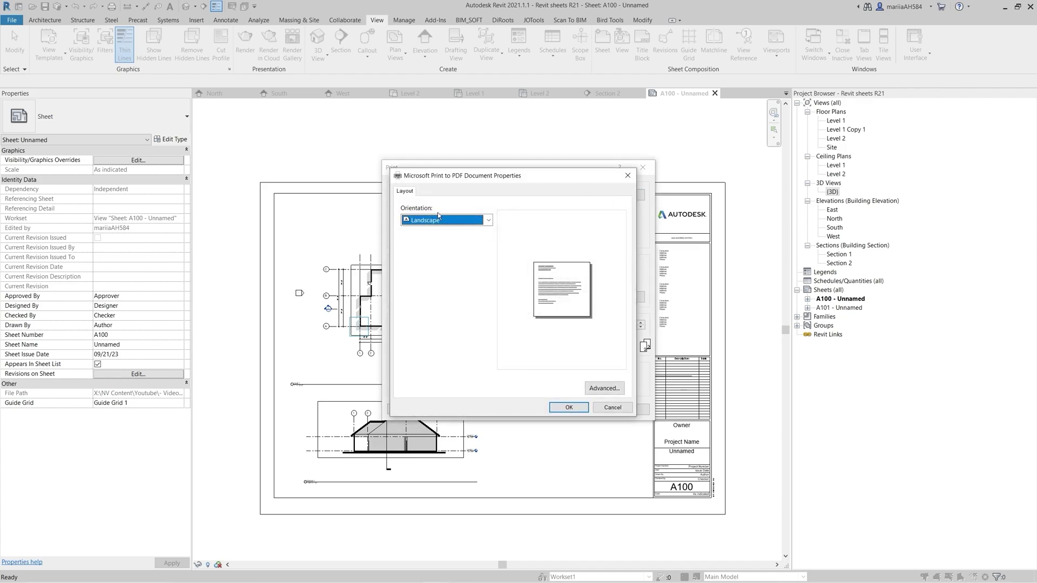
click(475, 222)
click(478, 241)
click(578, 406)
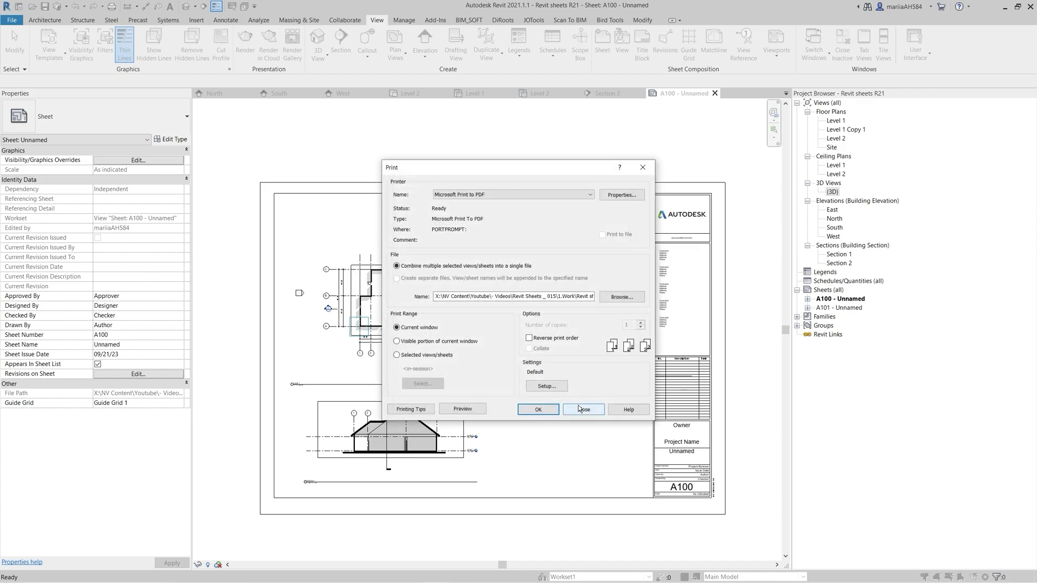
Step: Set the print range to Selected views/sheets and look through the available paper sizes in the print setup
click(397, 356)
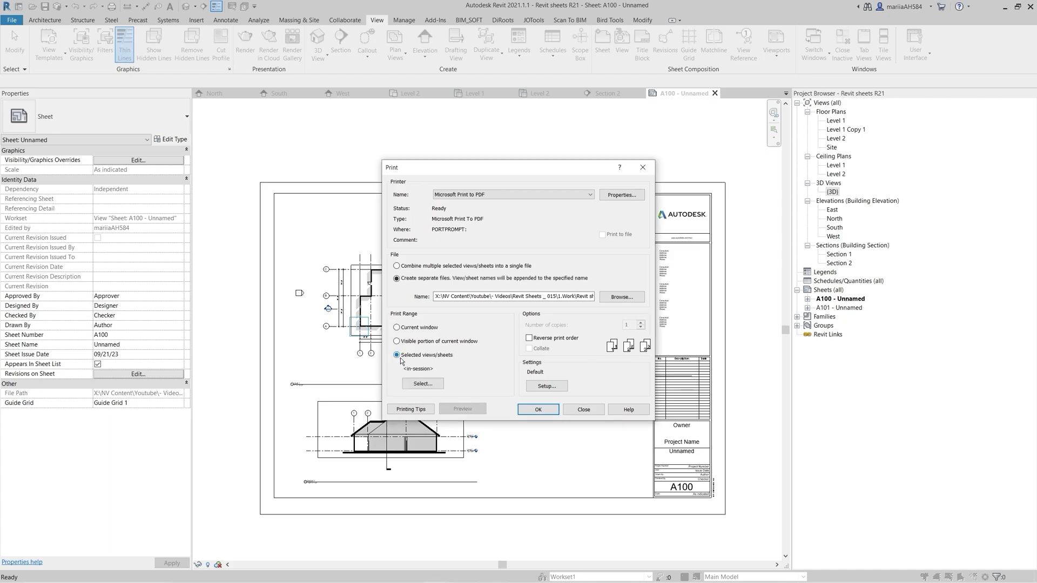
click(547, 387)
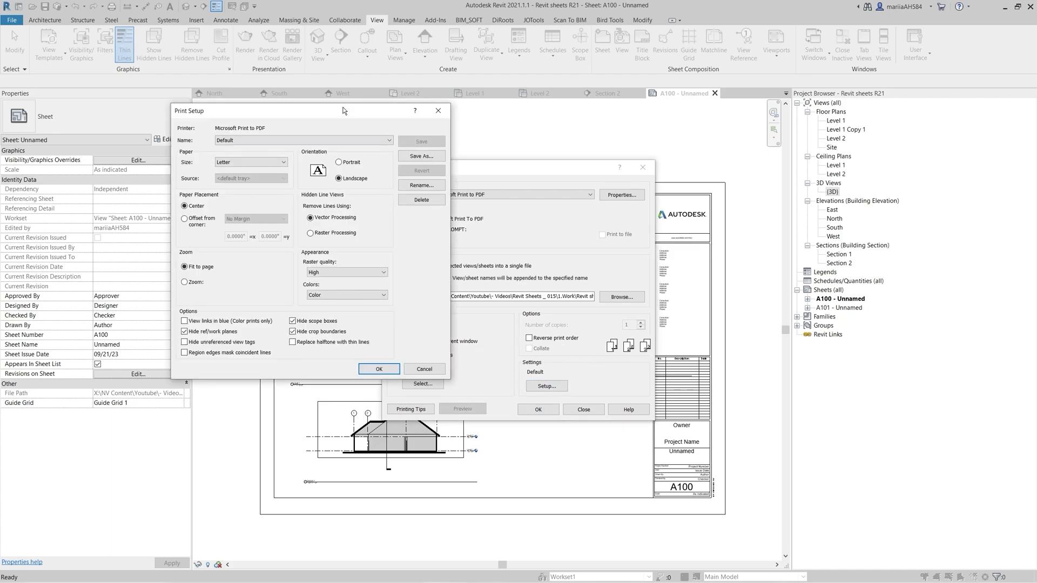
drag(344, 111, 518, 126)
click(432, 178)
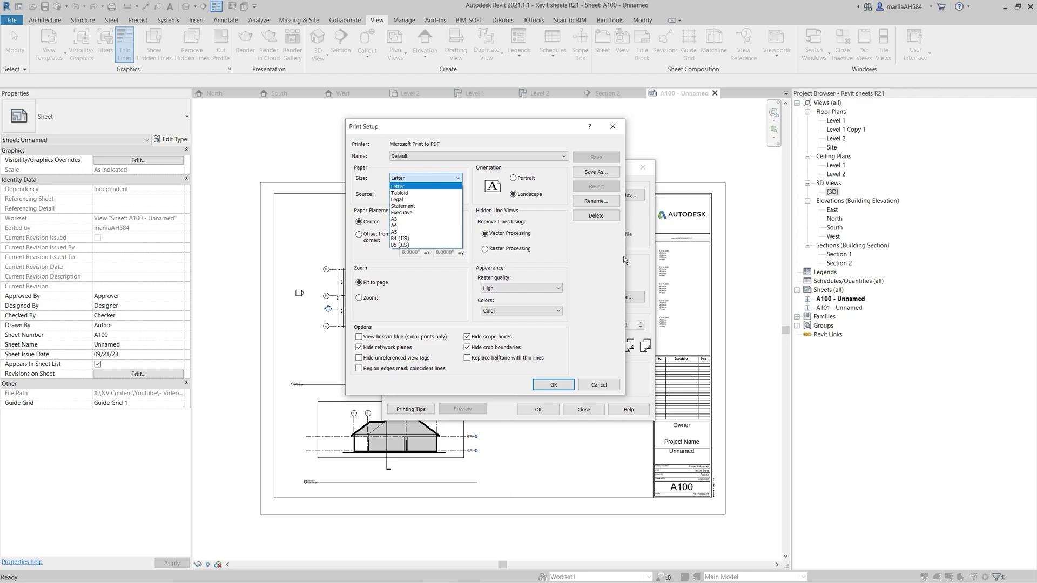
click(606, 263)
Step: Enable the print options View links in blue, Hide ref/work planes, Hide unreferenced view tags, Region edges mask coincident lines and Replace halftone with thin lines
click(359, 347)
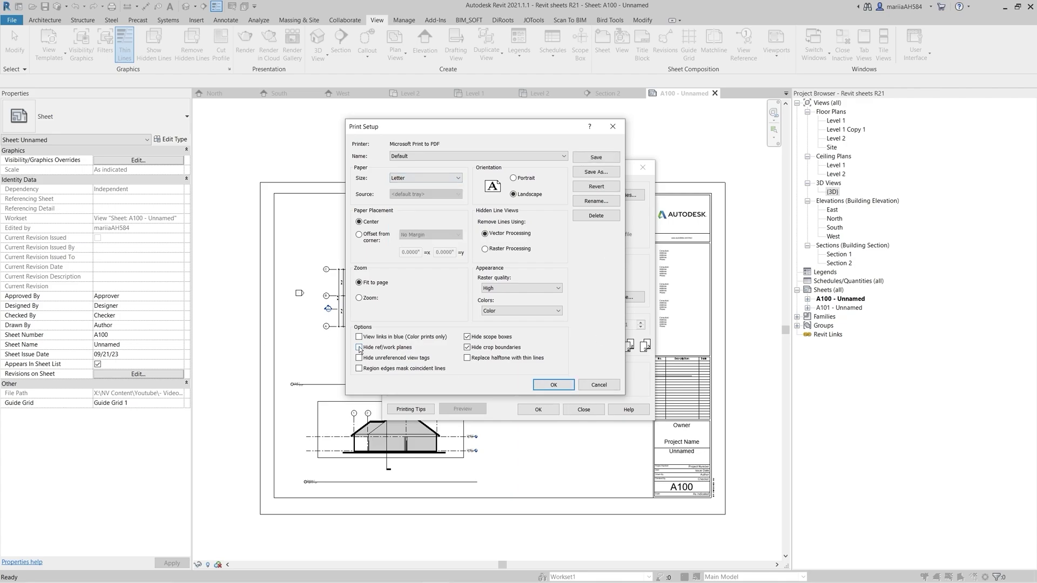
click(359, 358)
click(359, 347)
click(359, 336)
click(467, 357)
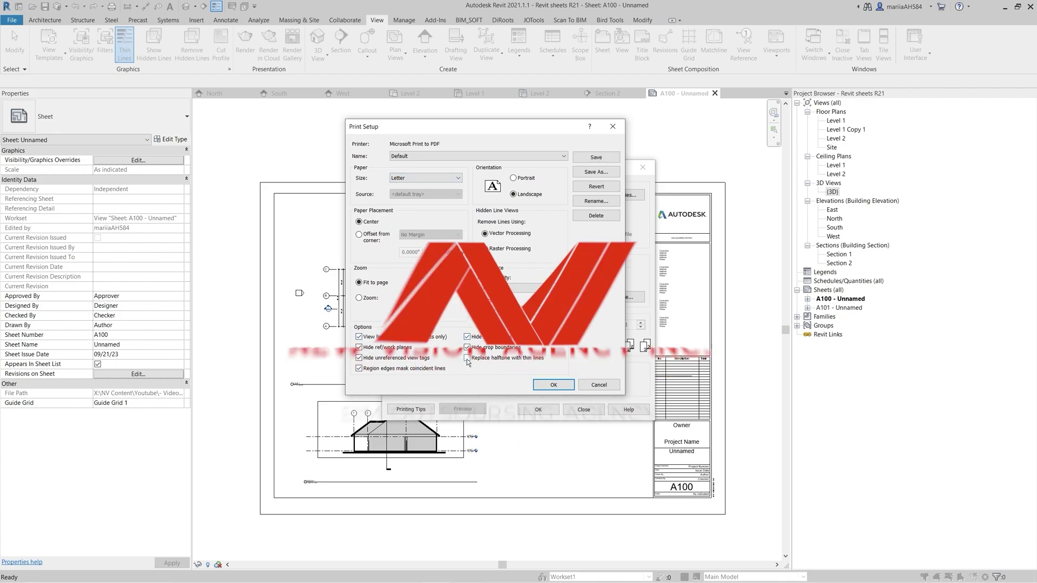